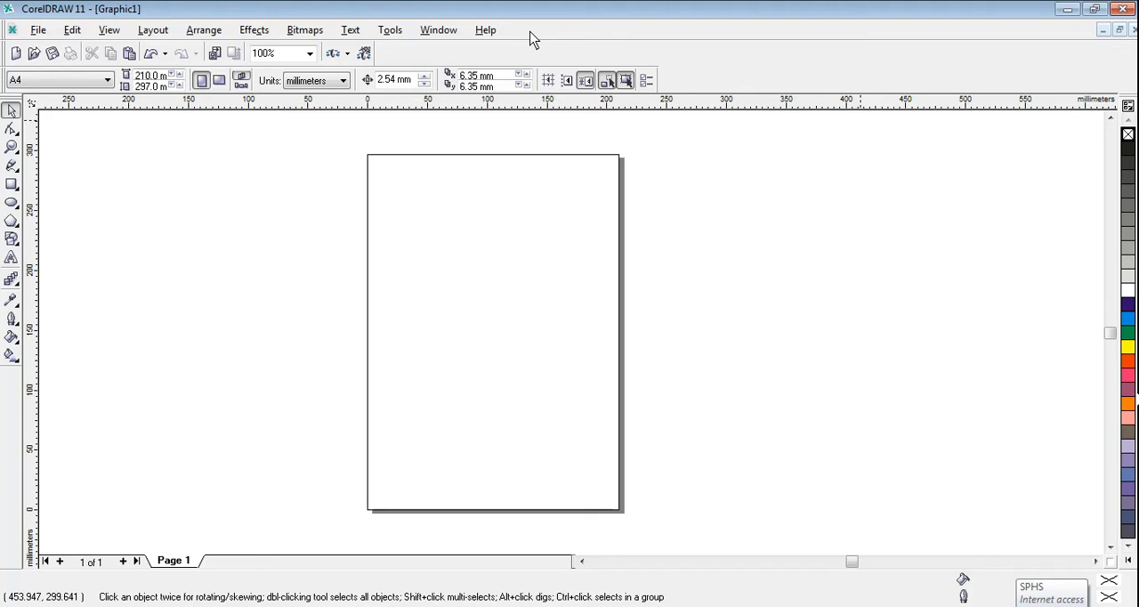
# Step: Draw a circle about 171 mm in diameter in the middle of the page and keep it selected
pyautogui.click(13, 208)
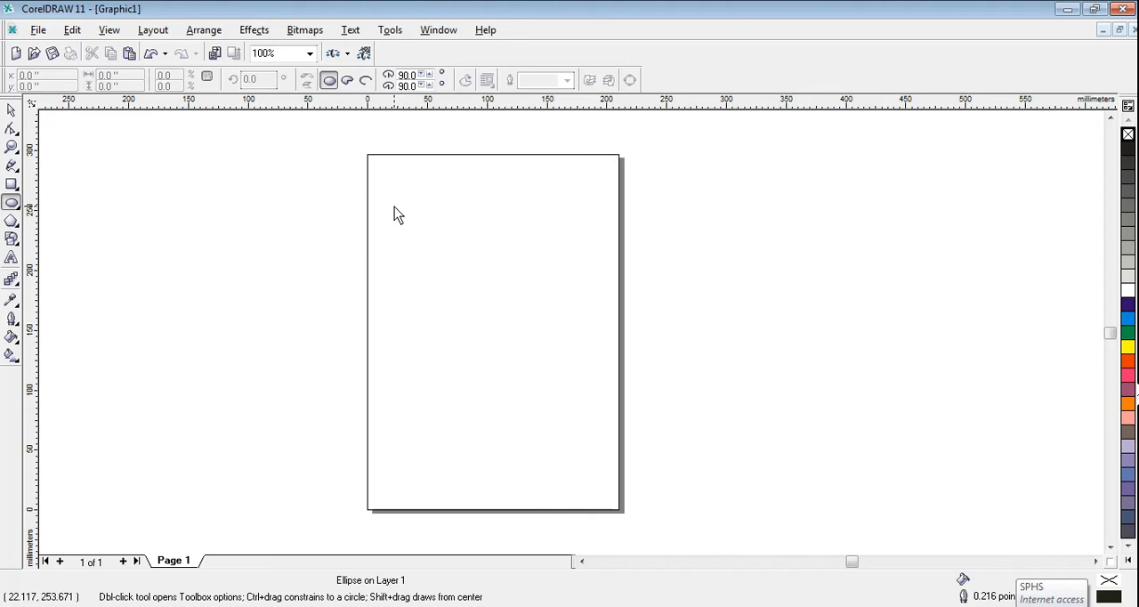
pyautogui.moveTo(393, 205); pyautogui.dragTo(600, 408)
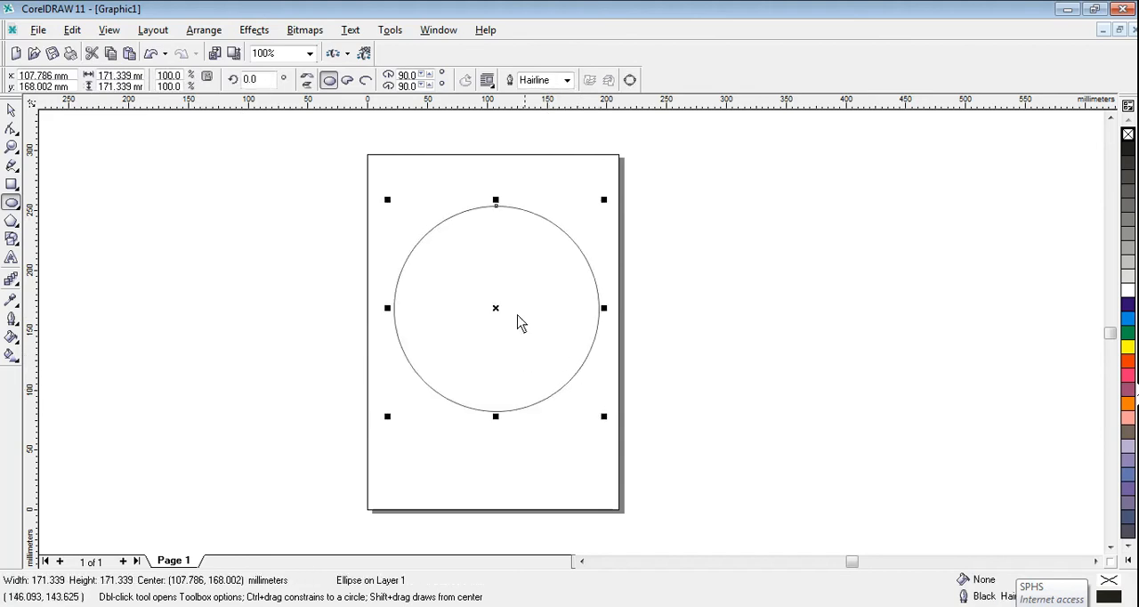
pyautogui.click(11, 111)
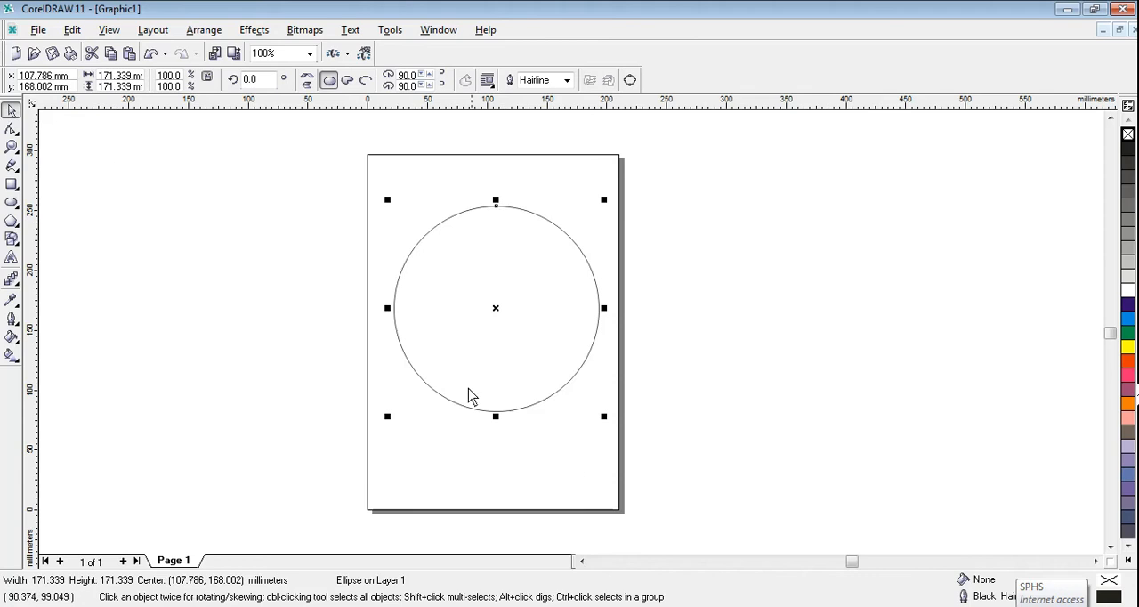
pyautogui.click(430, 387)
pyautogui.click(429, 388)
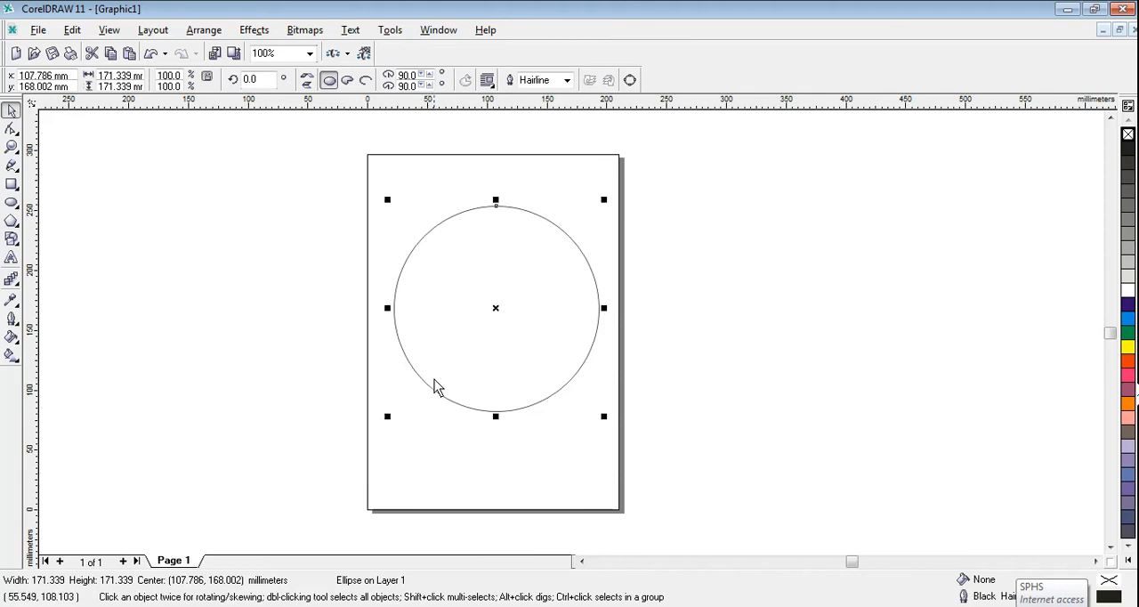
# Step: Change the circle to a pie and reshape it into an upper half circle spanning 0 to 180 degrees
pyautogui.click(348, 81)
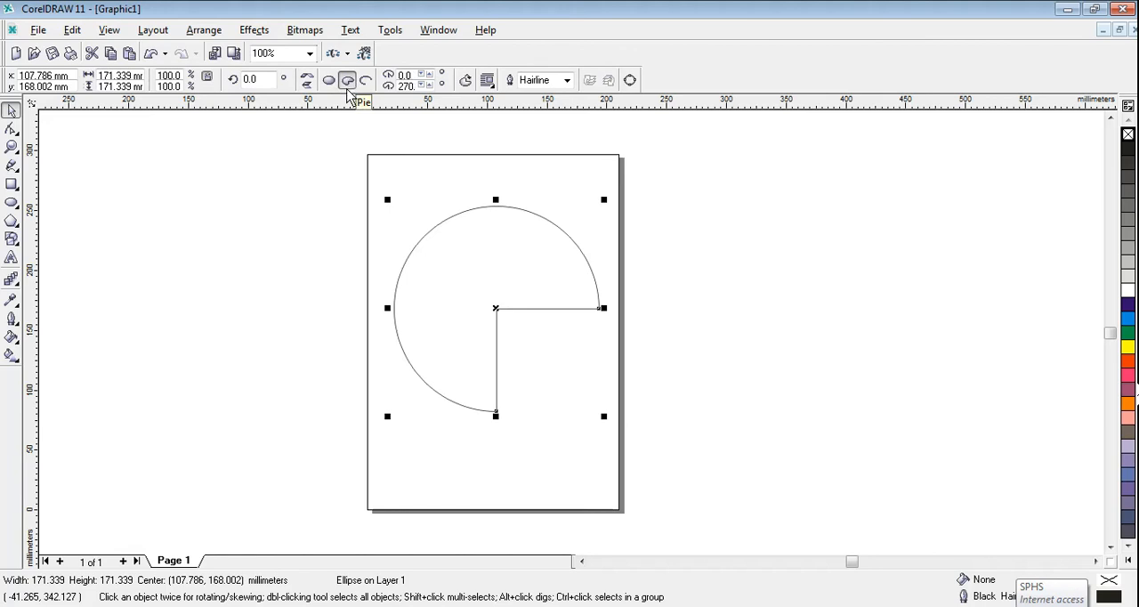
pyautogui.click(366, 81)
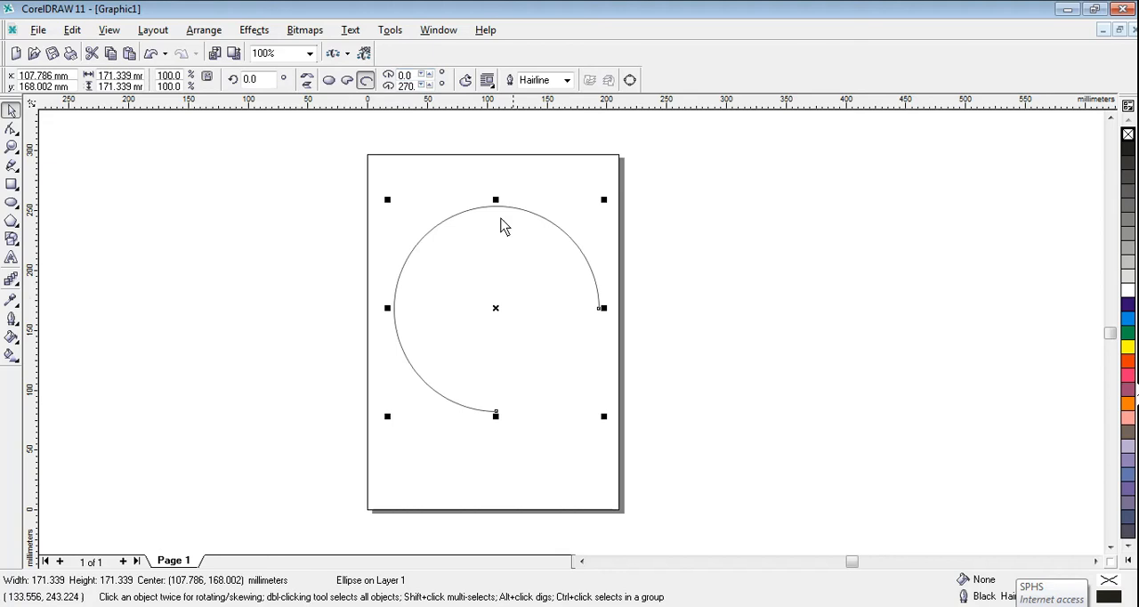
pyautogui.click(347, 81)
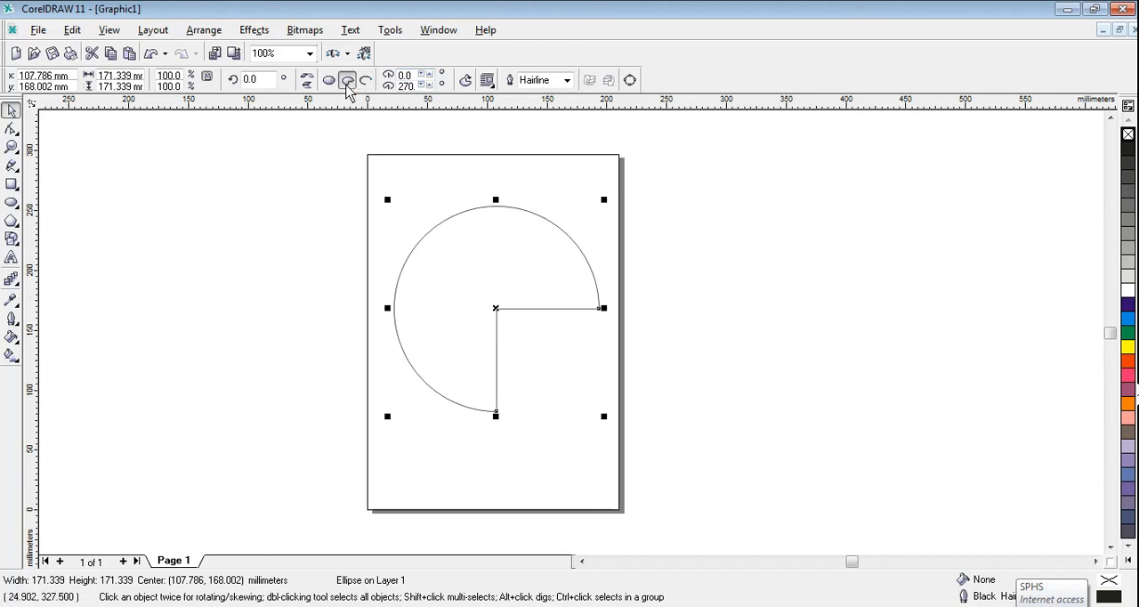
pyautogui.click(11, 128)
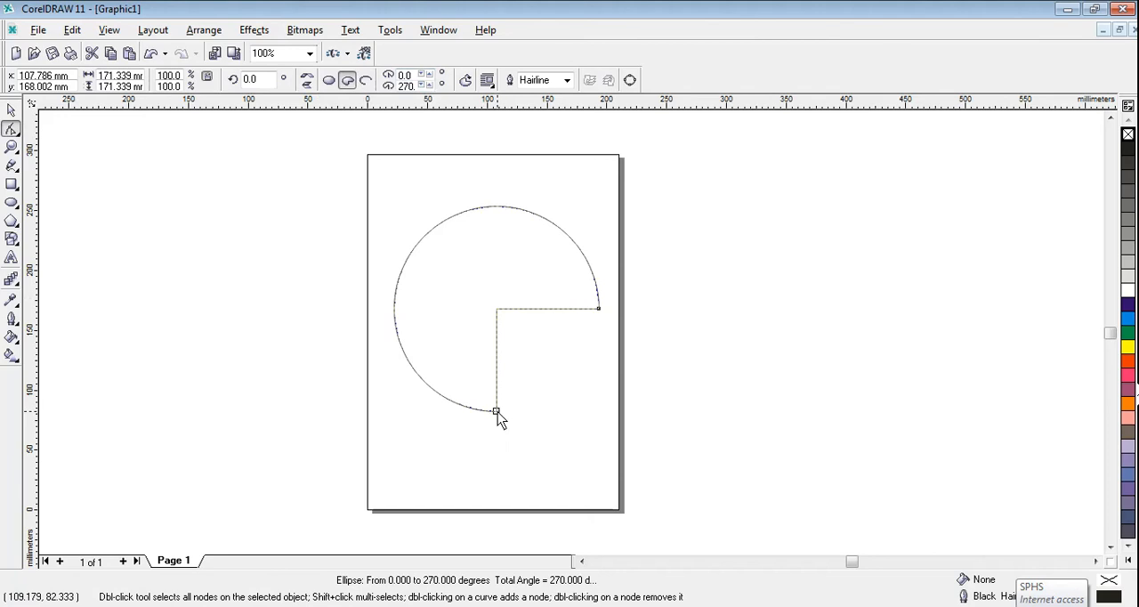
pyautogui.moveTo(497, 411); pyautogui.dragTo(396, 312)
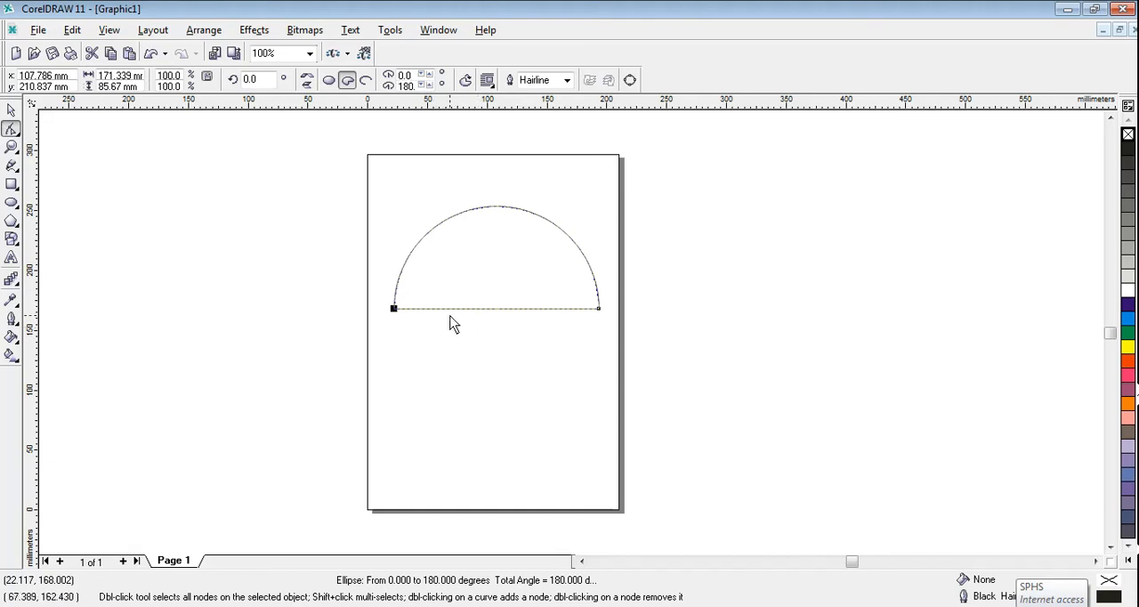
# Step: Convert the half circle to curves and delete the middle node on its straight edge
pyautogui.rightClick(560, 315)
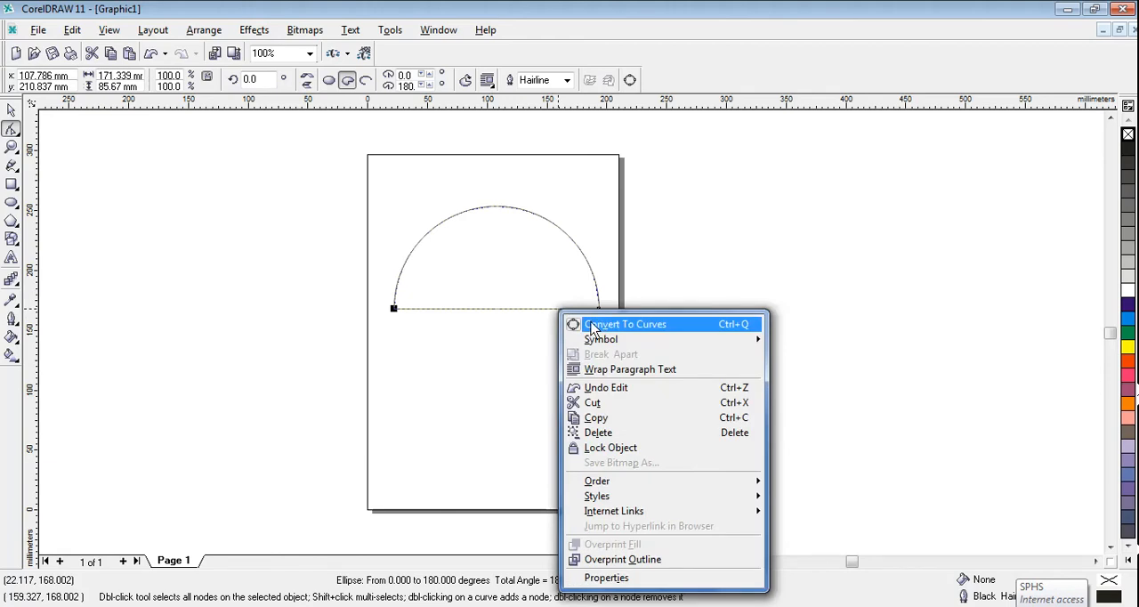
pyautogui.click(592, 326)
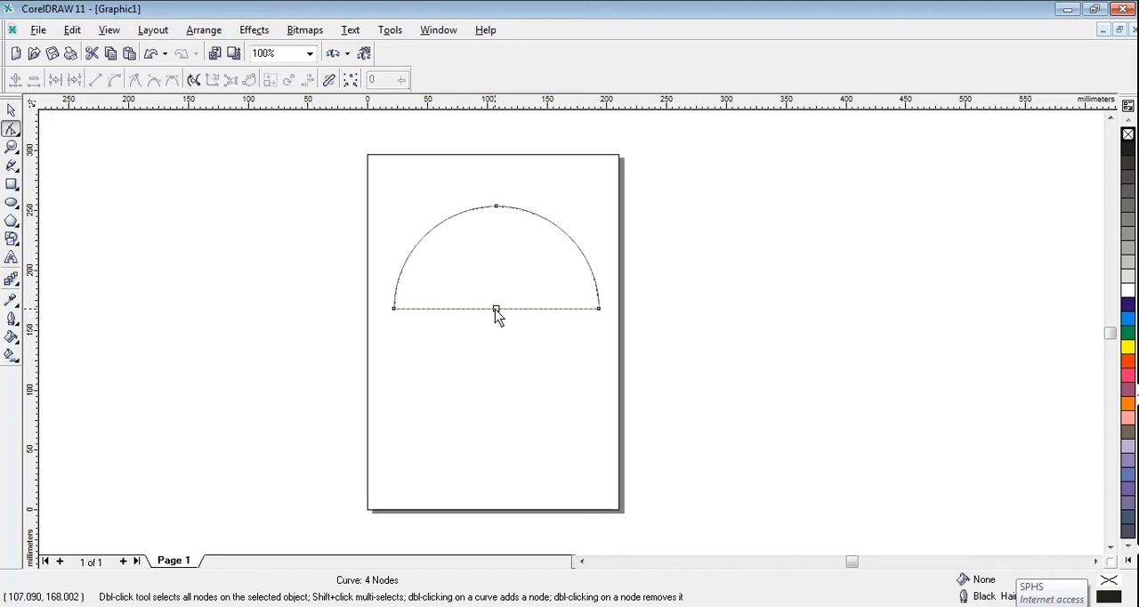
pyautogui.click(496, 309)
pyautogui.press('Delete')
# Step: Convert the half circle's straight edge to a curve and bend it into a gentle S-shaped wave, dipping on the left
pyautogui.click(597, 309)
pyautogui.click(394, 310)
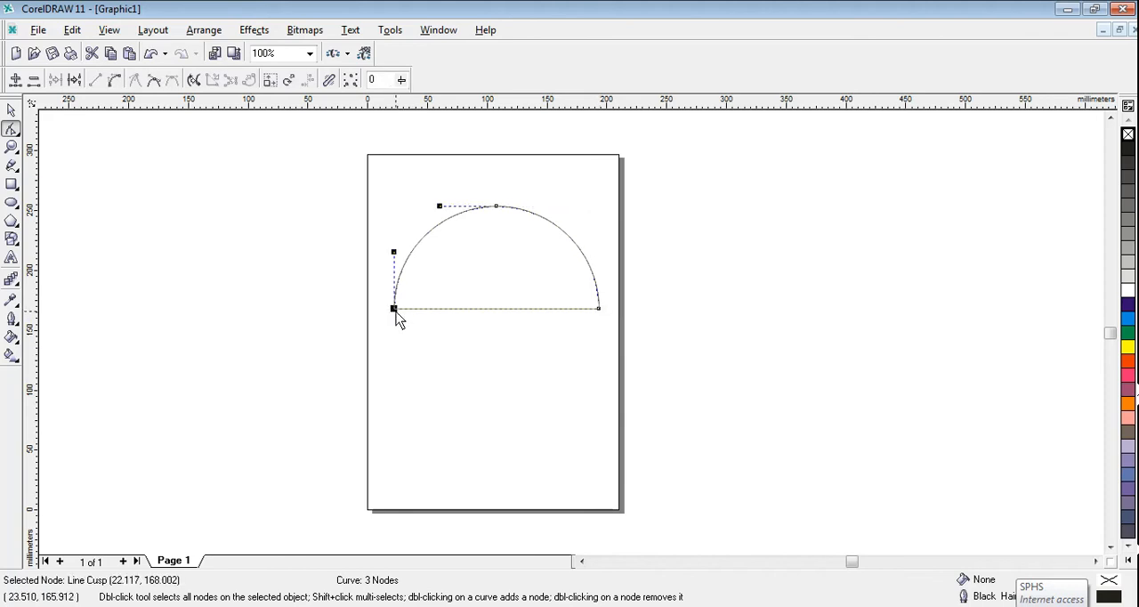
pyautogui.click(115, 80)
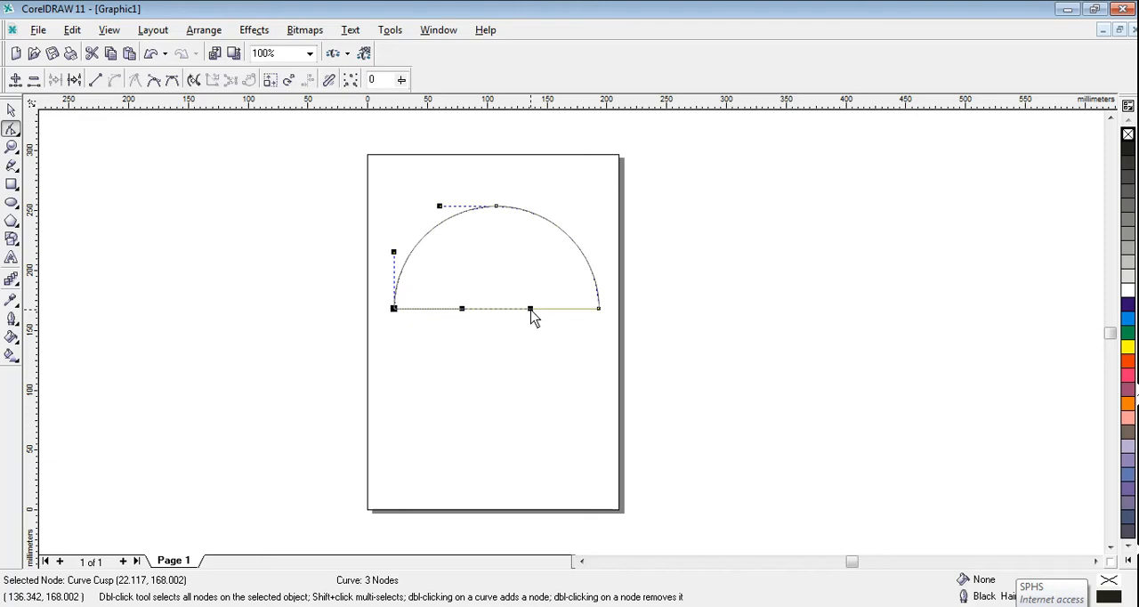
pyautogui.moveTo(530, 309); pyautogui.dragTo(524, 271)
pyautogui.moveTo(462, 310); pyautogui.dragTo(461, 332)
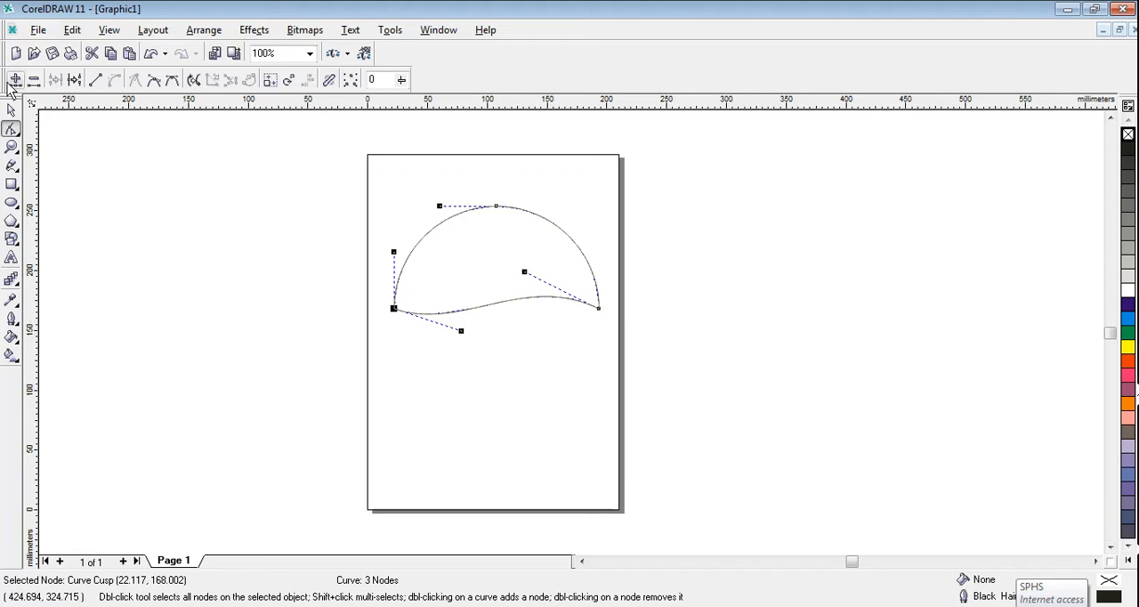
pyautogui.click(12, 110)
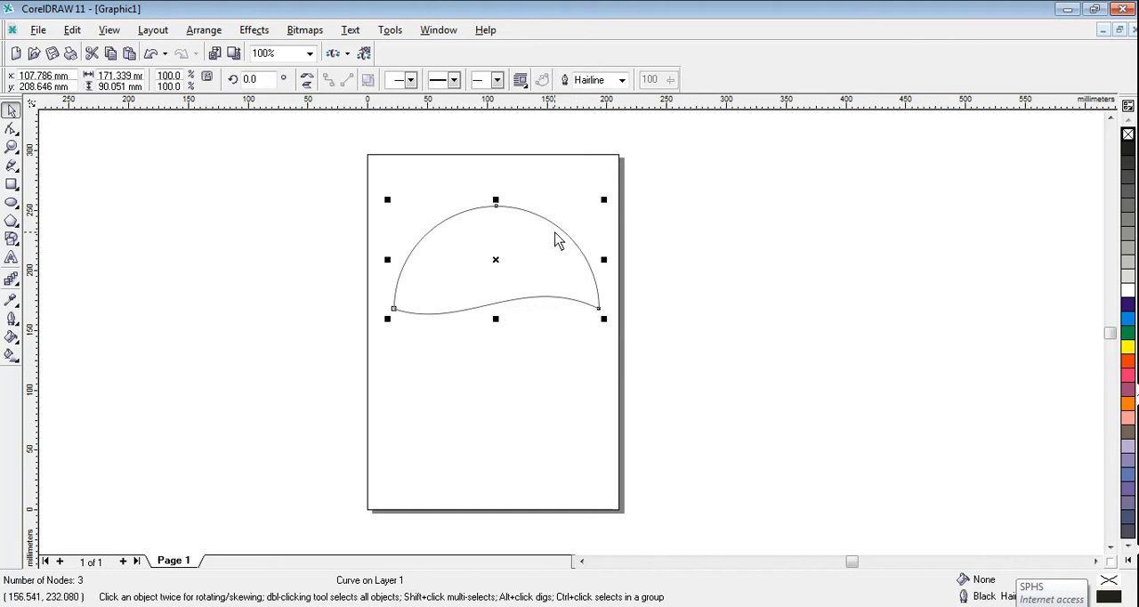
# Step: Make a copy of the wavy half circle in place and mirror it both horizontally and vertically
pyautogui.hotkey('ctrl', 'd')
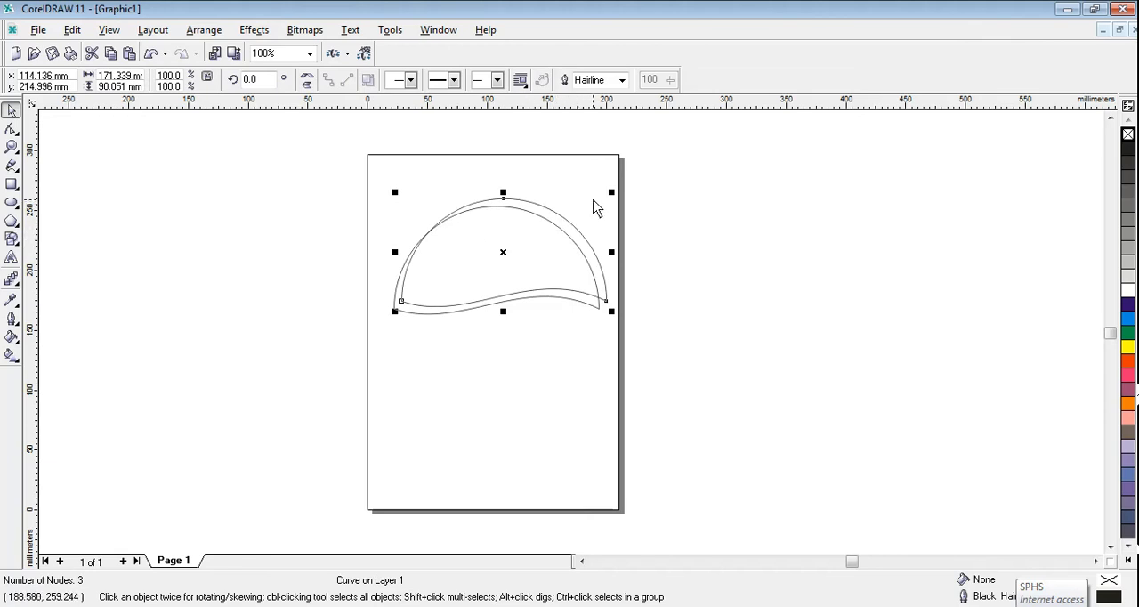
pyautogui.click(534, 208)
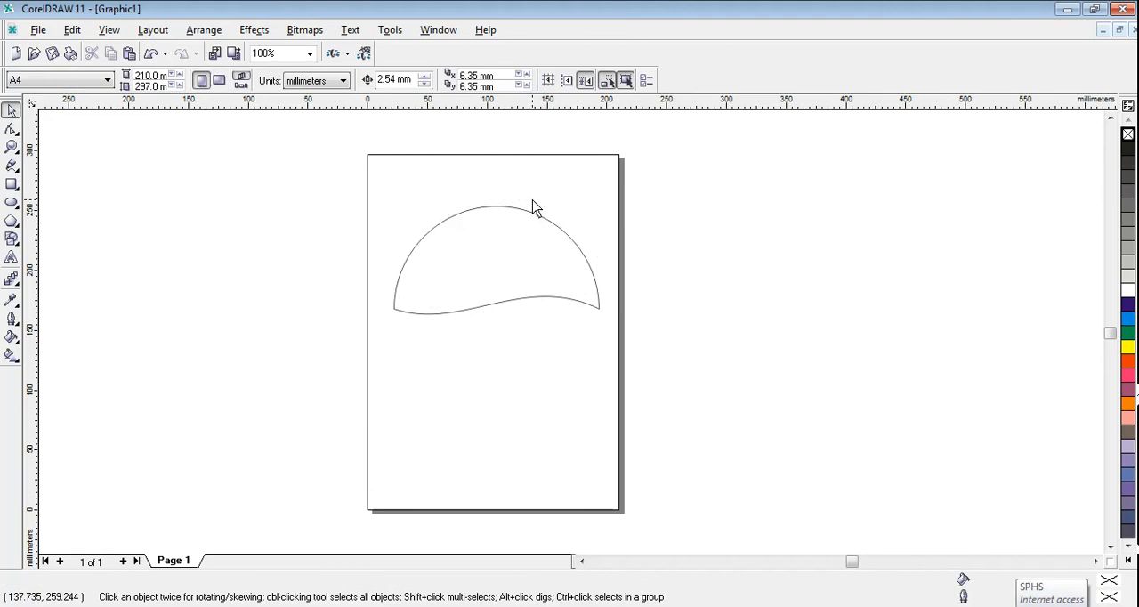
pyautogui.click(513, 226)
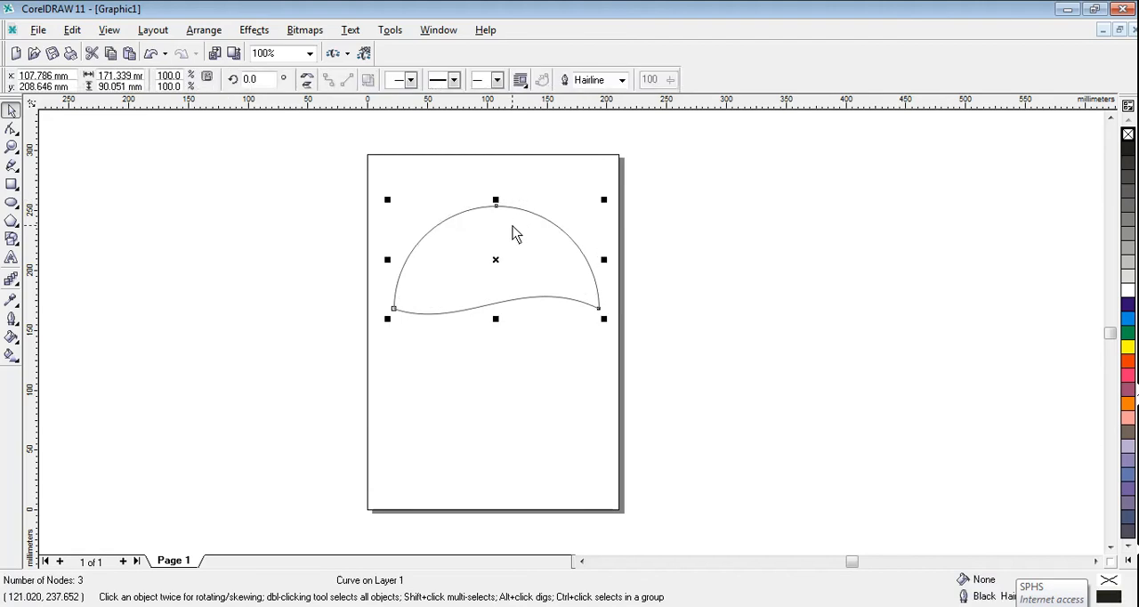
pyautogui.click(111, 60)
pyautogui.click(127, 54)
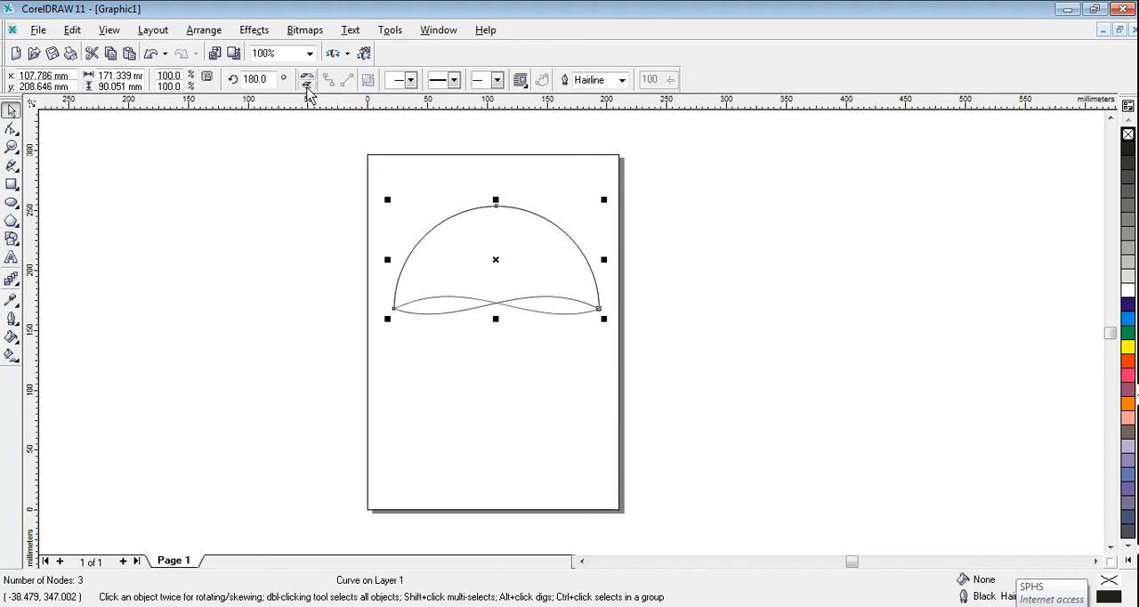
pyautogui.click(305, 89)
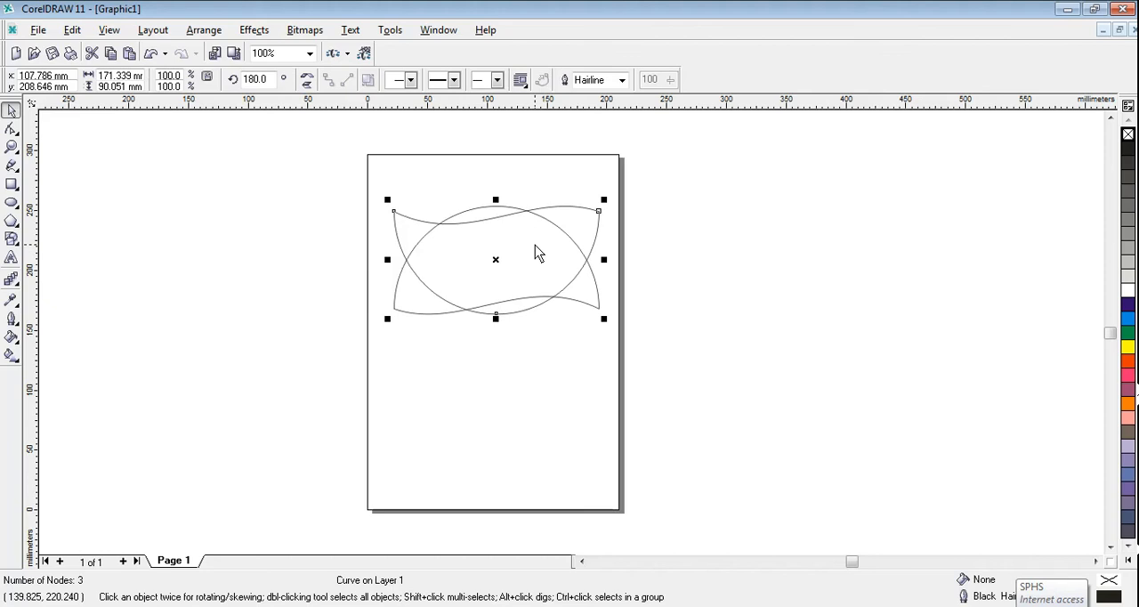
# Step: Move the mirrored copy straight down to a centre height of about 109.6 mm, leaving a wavy gap below the original
pyautogui.press('Down')
pyautogui.press('Down')
pyautogui.press('Down')
pyautogui.press('Down')
pyautogui.press('Down')
pyautogui.press('Down')
pyautogui.press('Down')
pyautogui.press('Down')
pyautogui.press('Down')
pyautogui.press('Down')
pyautogui.press('Down')
pyautogui.press('Down')
pyautogui.press('Down')
pyautogui.press('Down')
pyautogui.press('Down')
pyautogui.press('Down')
pyautogui.press('Down')
pyautogui.press('Down')
pyautogui.press('Down')
pyautogui.press('Down')
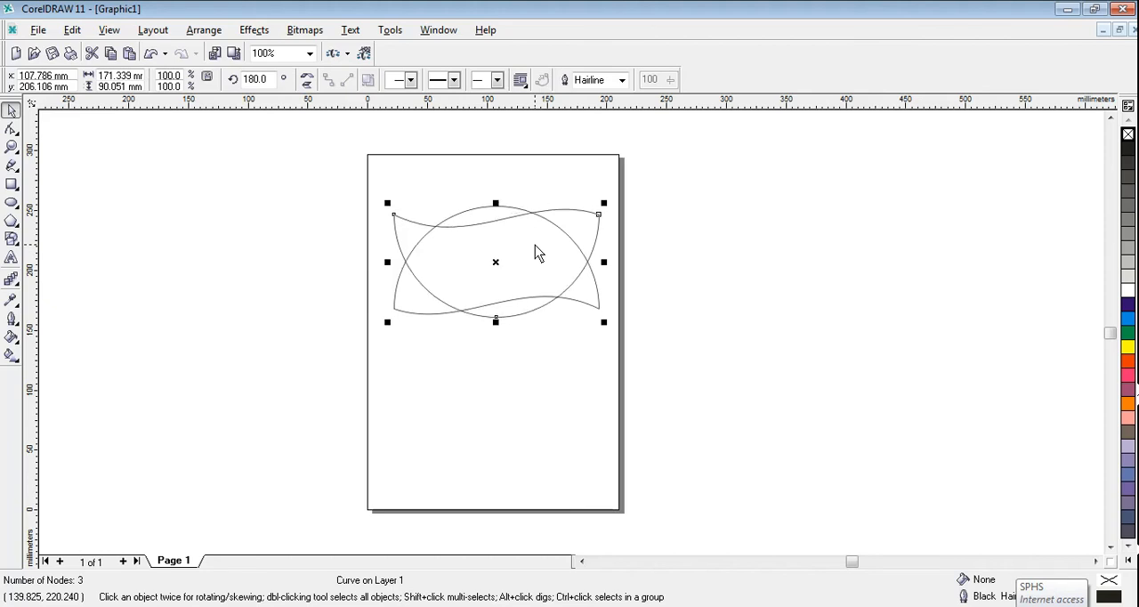
pyautogui.press('Down')
pyautogui.press('Down')
pyautogui.press('Down')
pyautogui.press('Down')
pyautogui.press('Down')
pyautogui.press('Down')
pyautogui.press('Down')
pyautogui.press('Down')
pyautogui.press('Down')
pyautogui.press('Down')
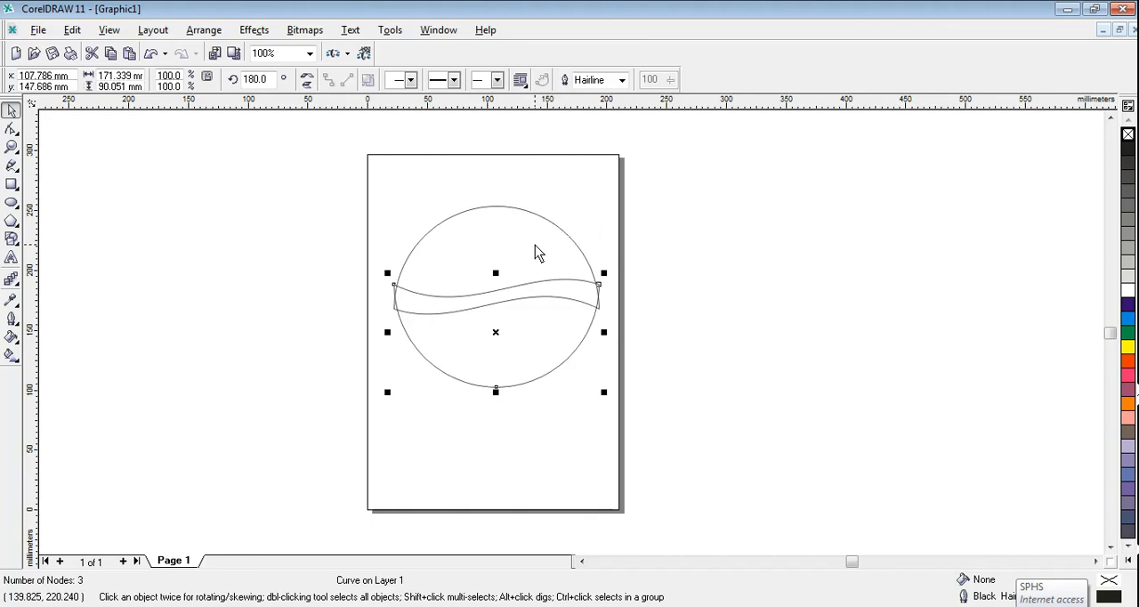
pyautogui.press('Down')
pyautogui.press('Down')
pyautogui.press('Down')
pyautogui.press('Down')
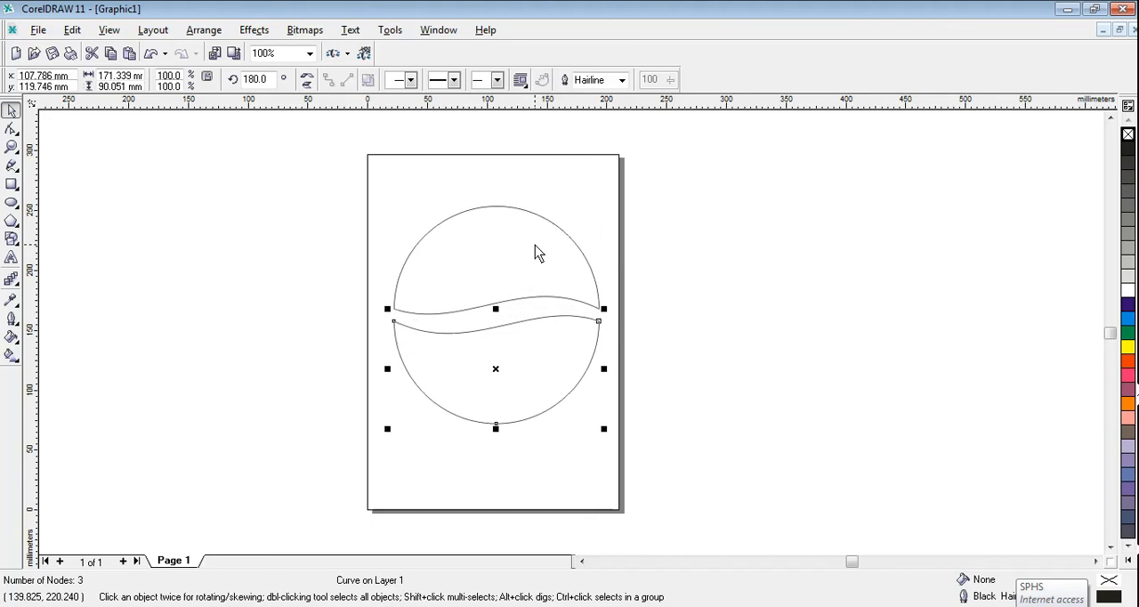
pyautogui.press('Down')
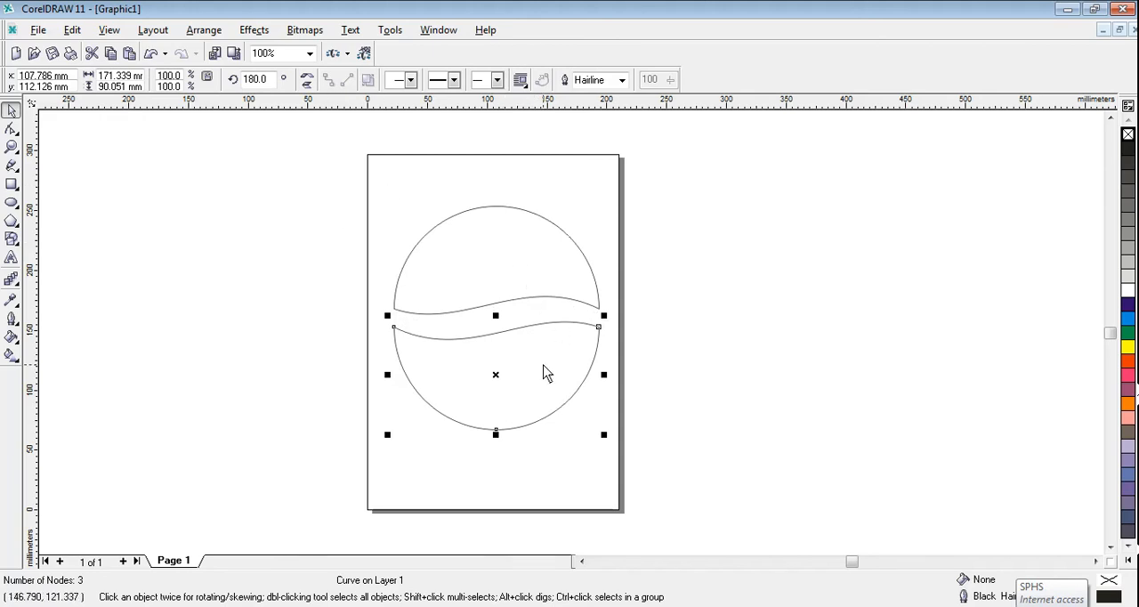
pyautogui.press('Down')
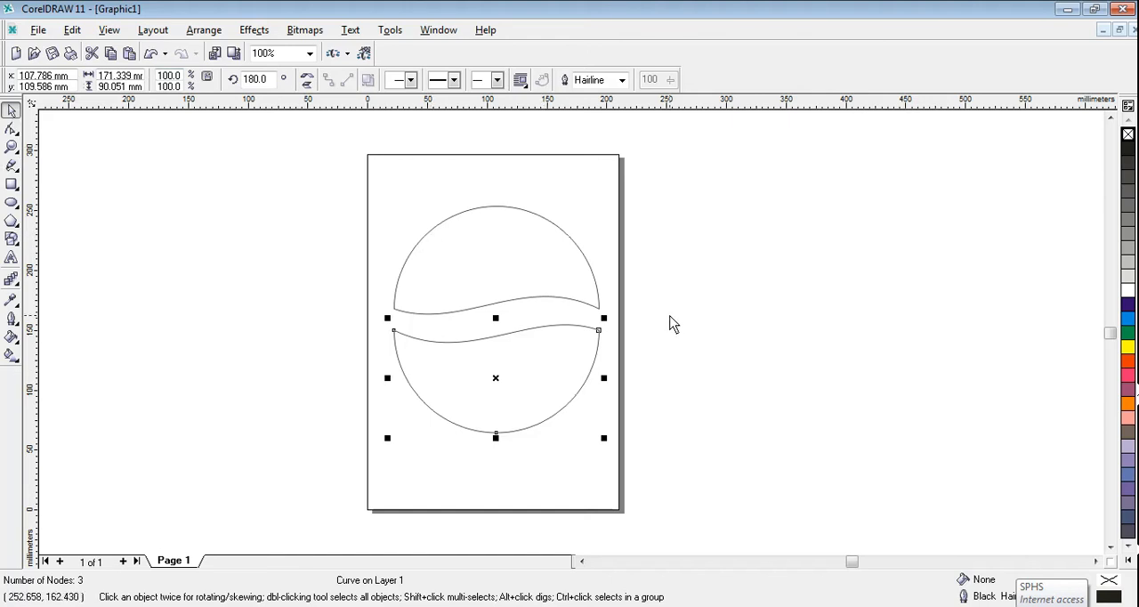
# Step: Fill the lower half with Cyan and the upper half with Red
pyautogui.click(1128, 320)
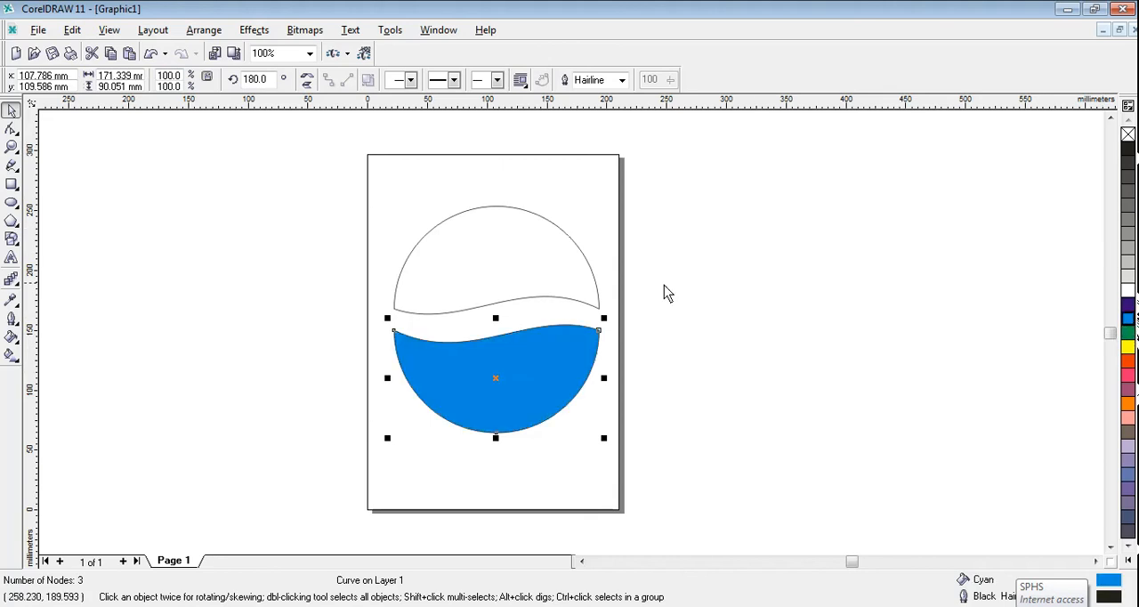
pyautogui.click(511, 295)
pyautogui.click(1127, 361)
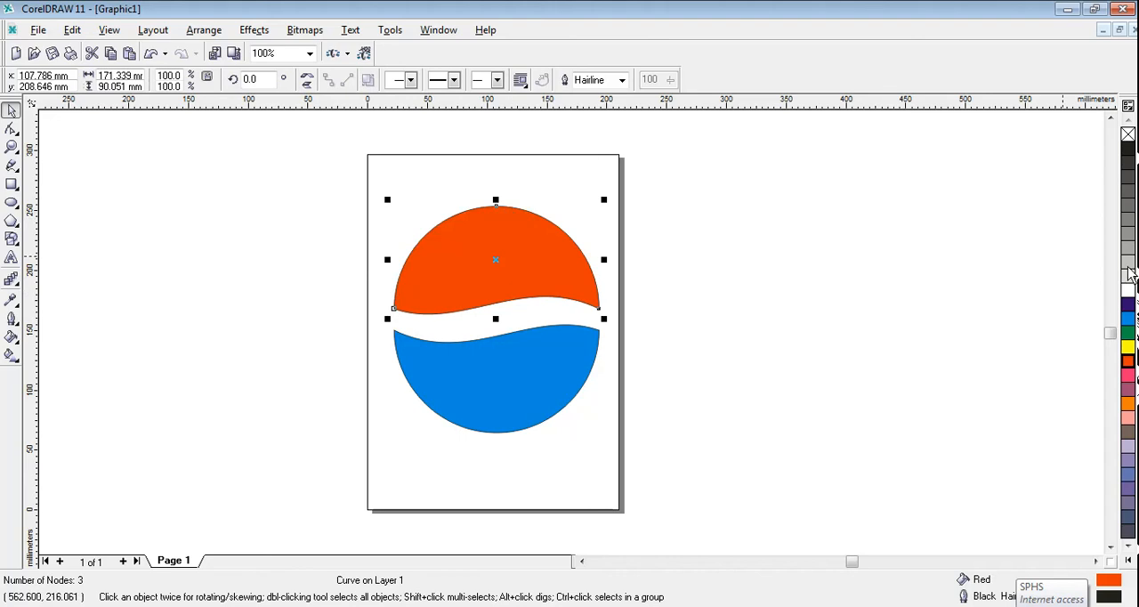
# Step: Set the upper half's outline to Red and the lower half's outline to Cyan, matching their fills
pyautogui.rightClick(1128, 361)
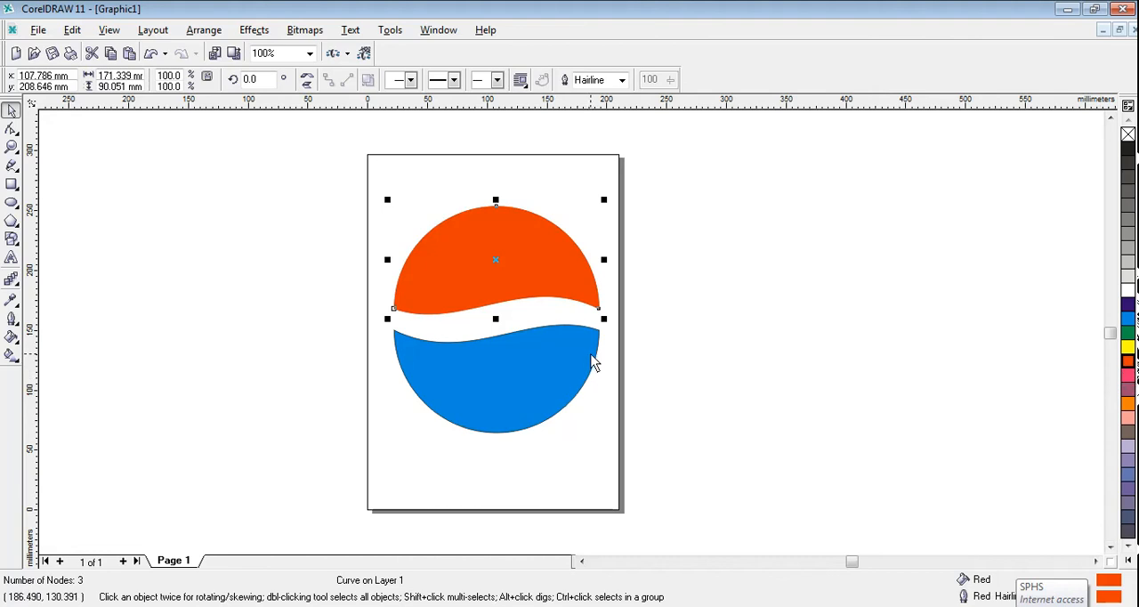
pyautogui.rightClick(1127, 319)
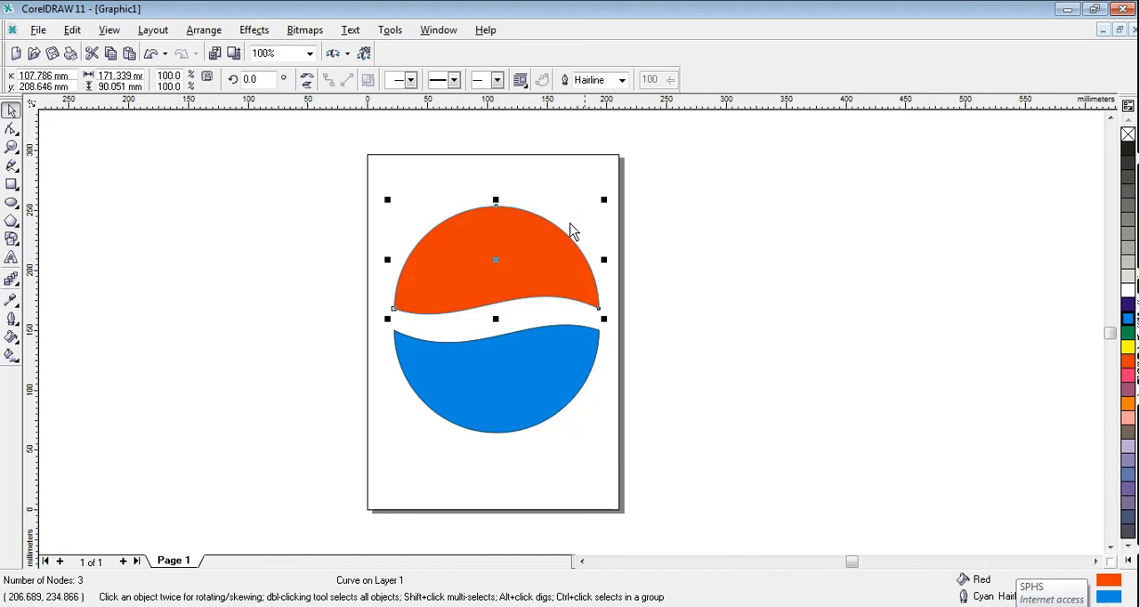
pyautogui.rightClick(1127, 360)
pyautogui.click(498, 405)
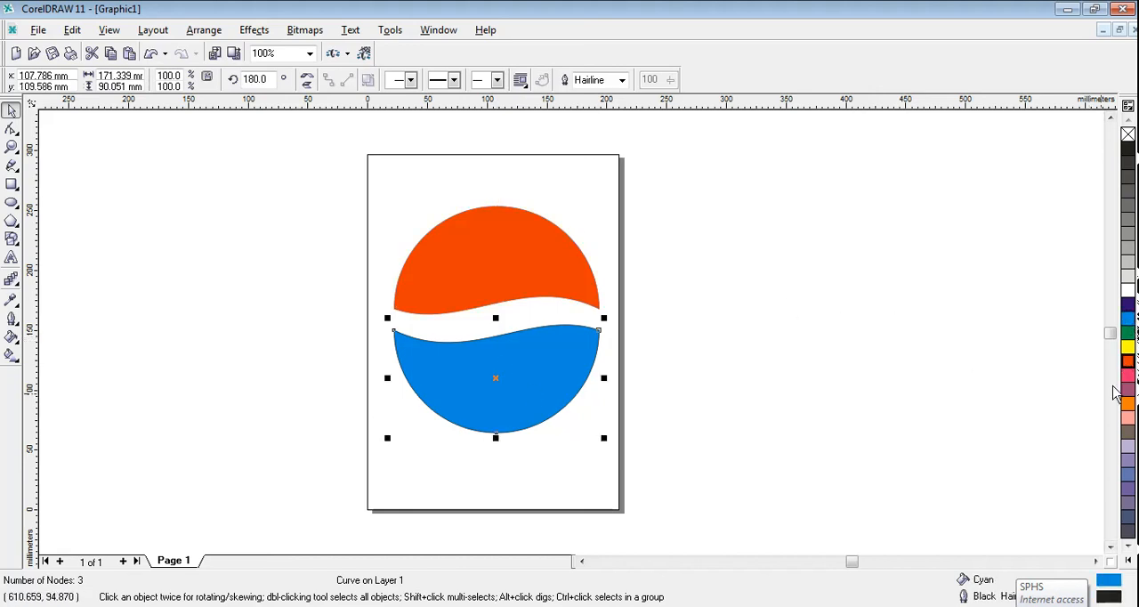
pyautogui.rightClick(1126, 320)
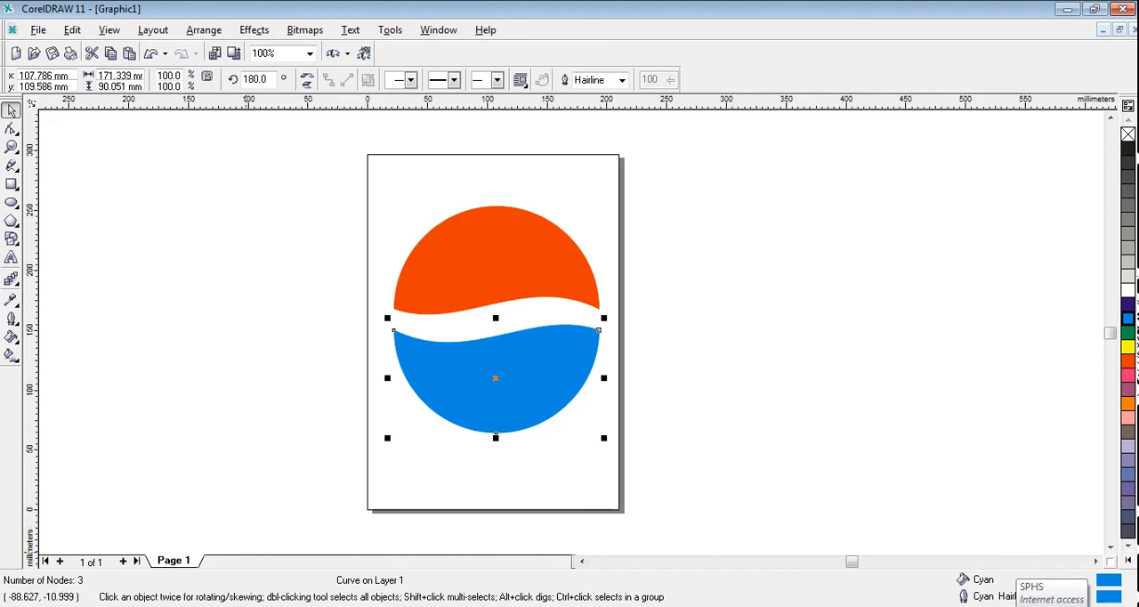
pyautogui.click(433, 336)
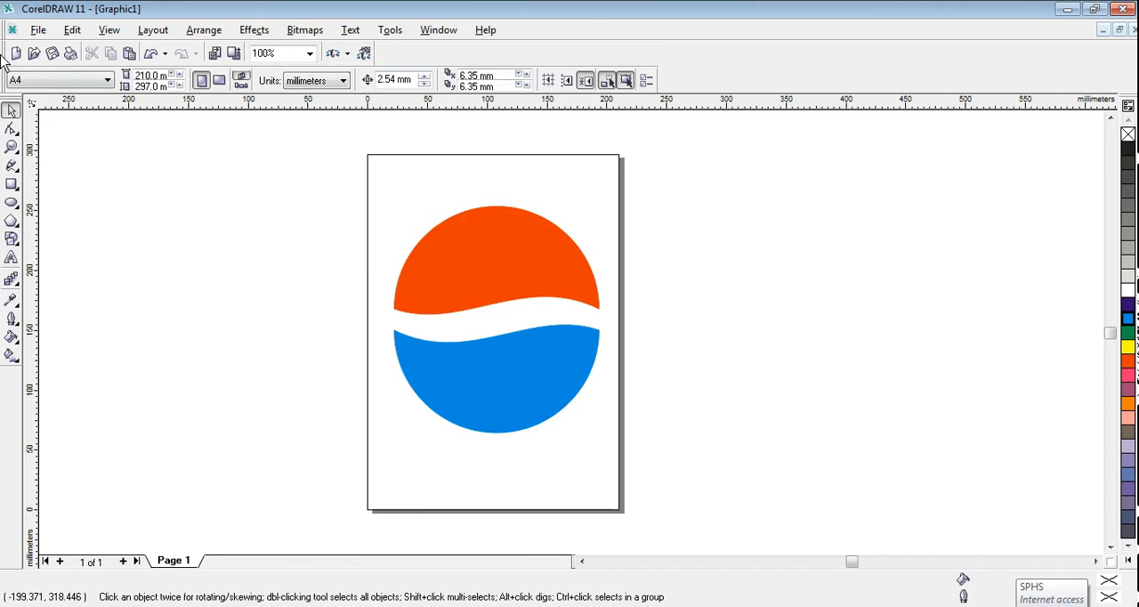
# Step: Add the artistic text "PEPSI" in the empty area beside the page, level with the logo's wavy band
pyautogui.click(11, 258)
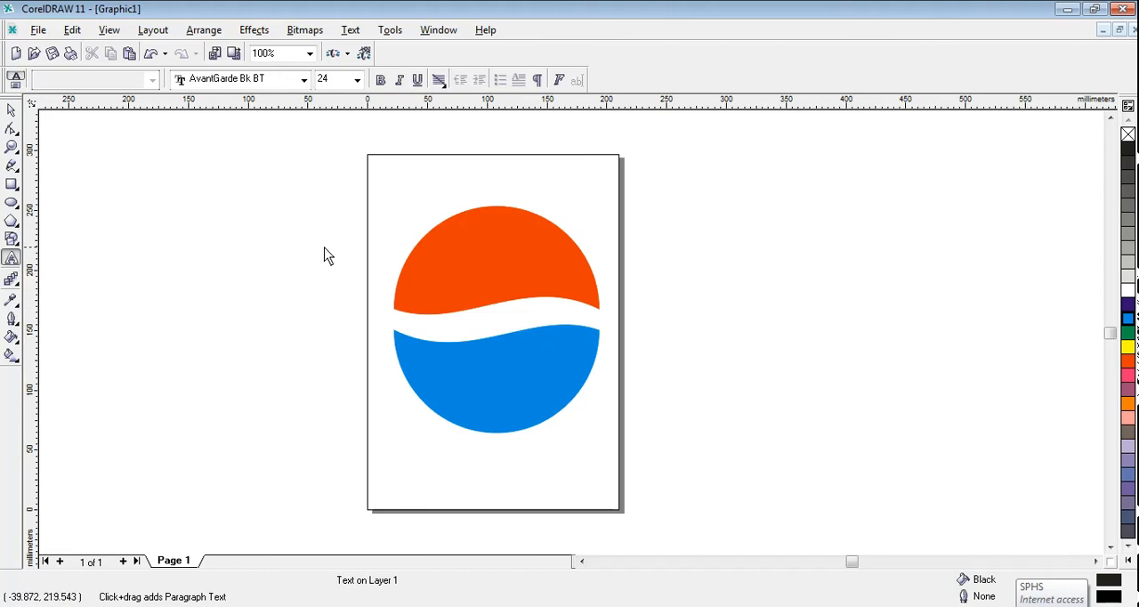
pyautogui.click(186, 311)
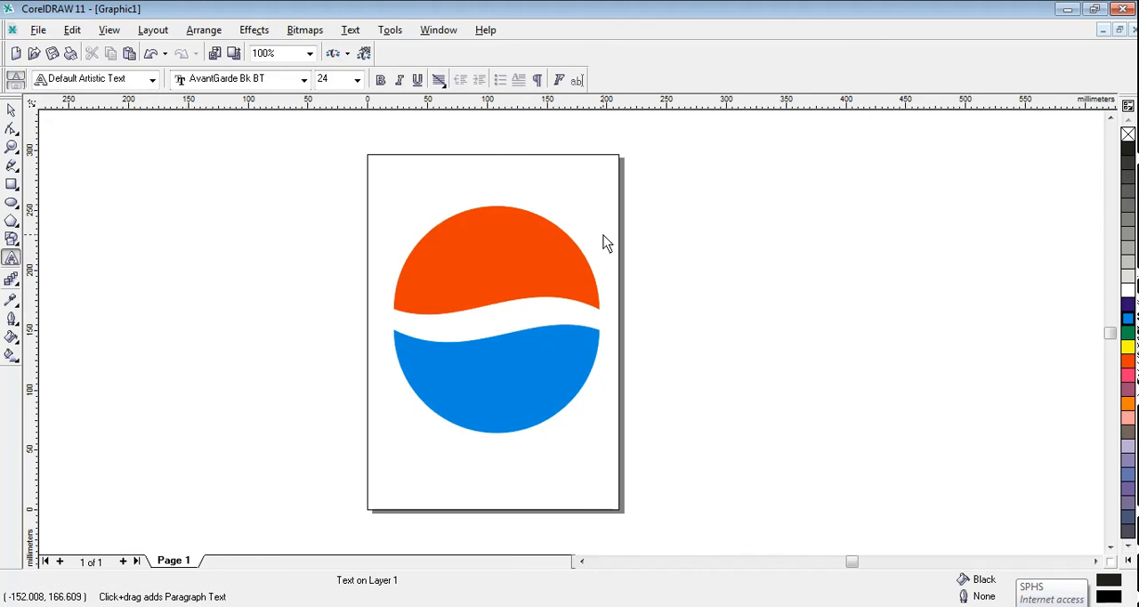
pyautogui.write('PEPSI')
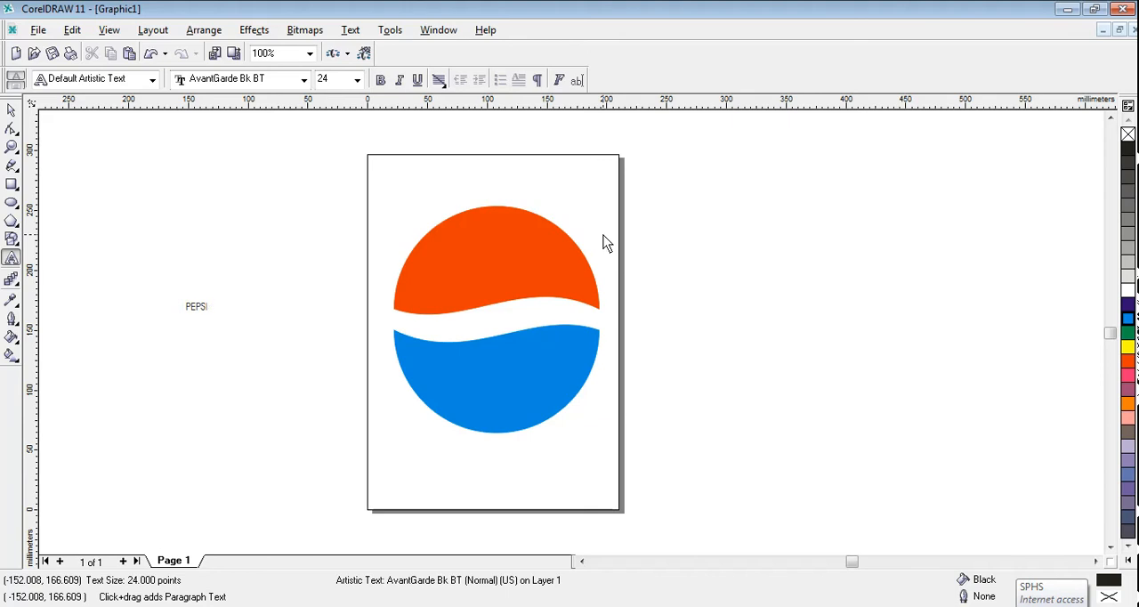
pyautogui.press('Escape')
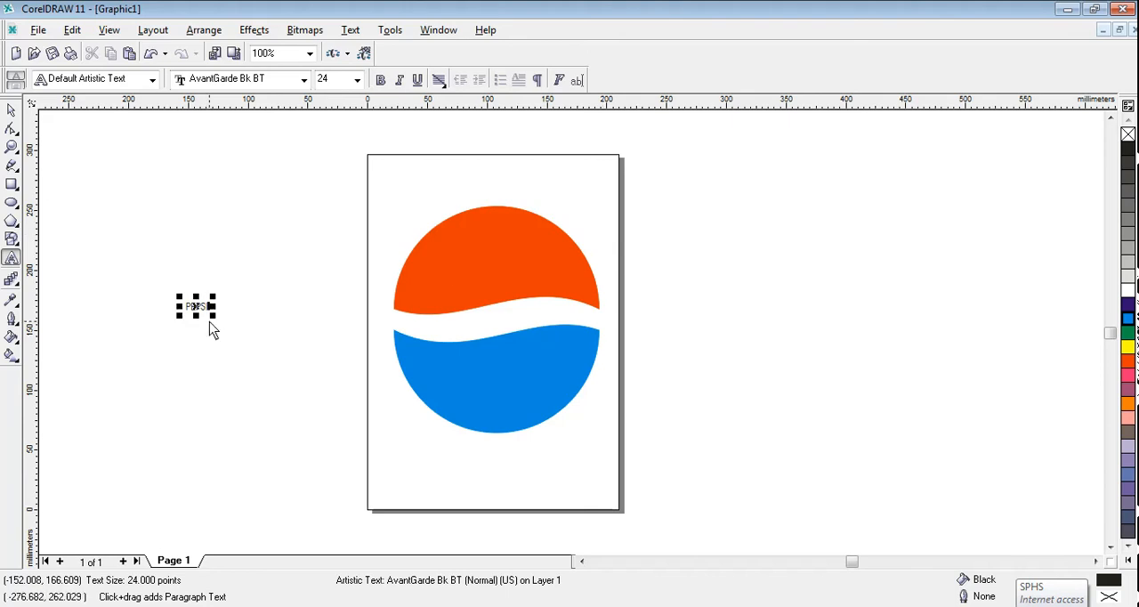
pyautogui.click(10, 109)
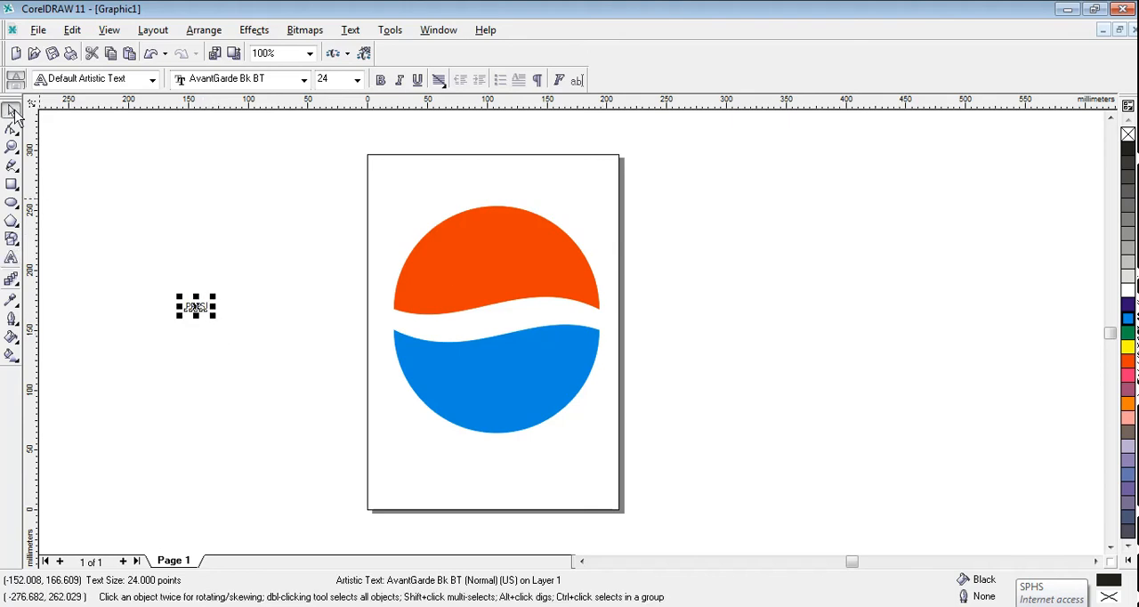
# Step: Set the PEPSI text's font to Arial Black and its size to 72 pt
pyautogui.click(303, 80)
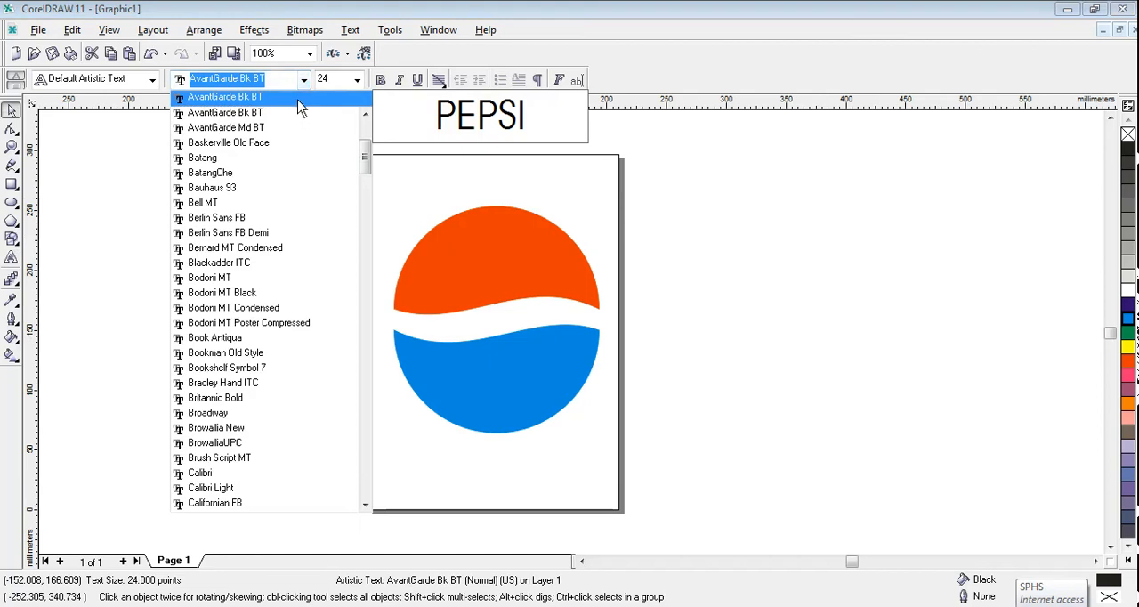
pyautogui.scroll(2, 303, 138)
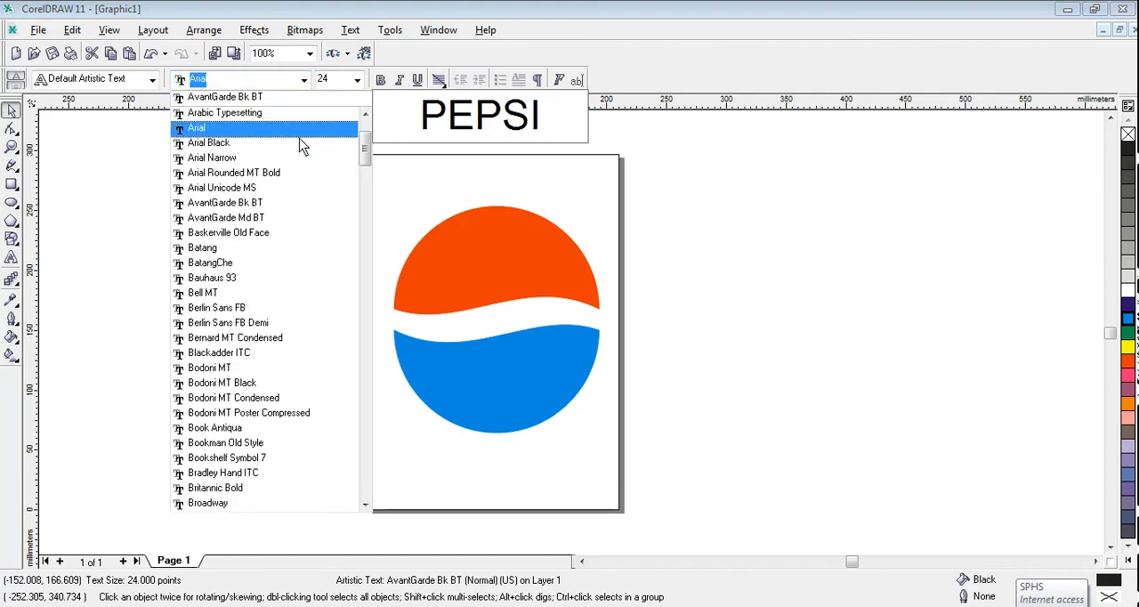
pyautogui.click(238, 142)
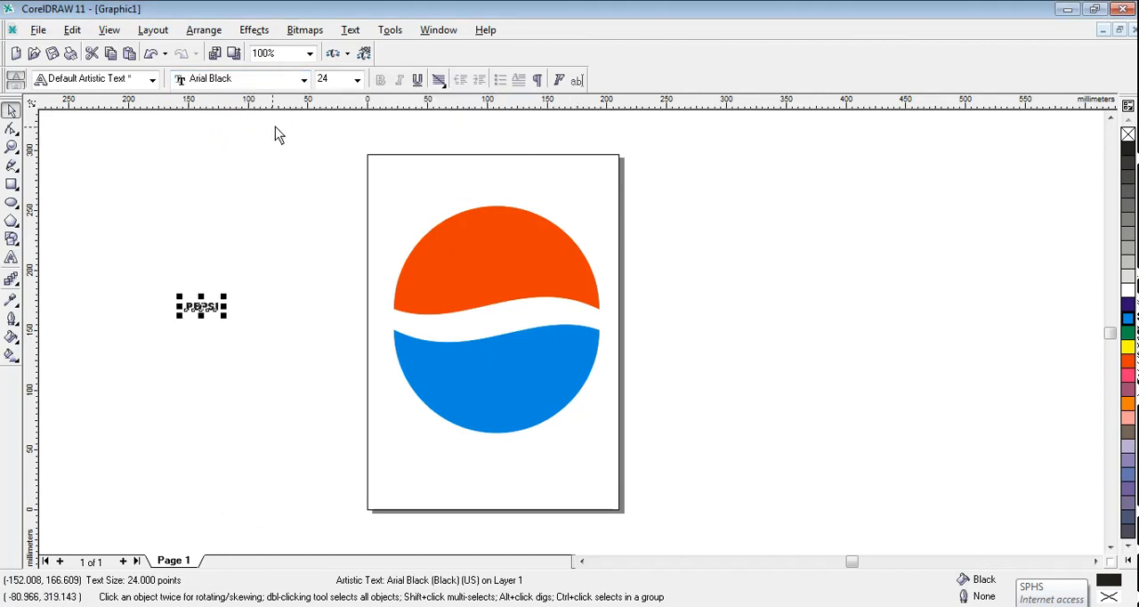
pyautogui.click(358, 82)
pyautogui.click(358, 82)
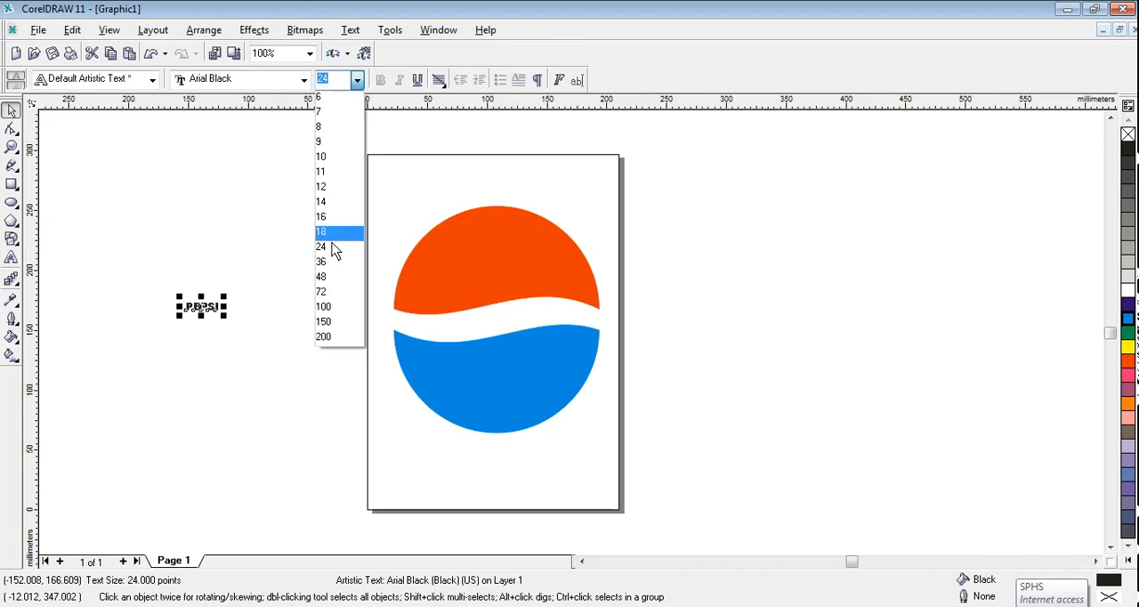
pyautogui.click(324, 283)
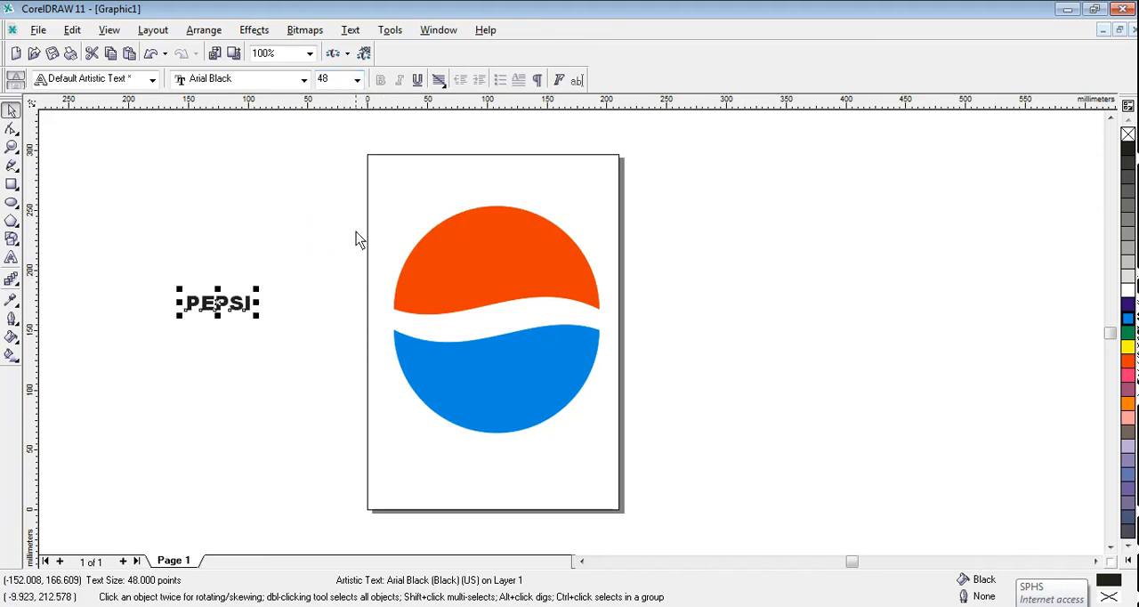
pyautogui.click(357, 81)
pyautogui.click(323, 291)
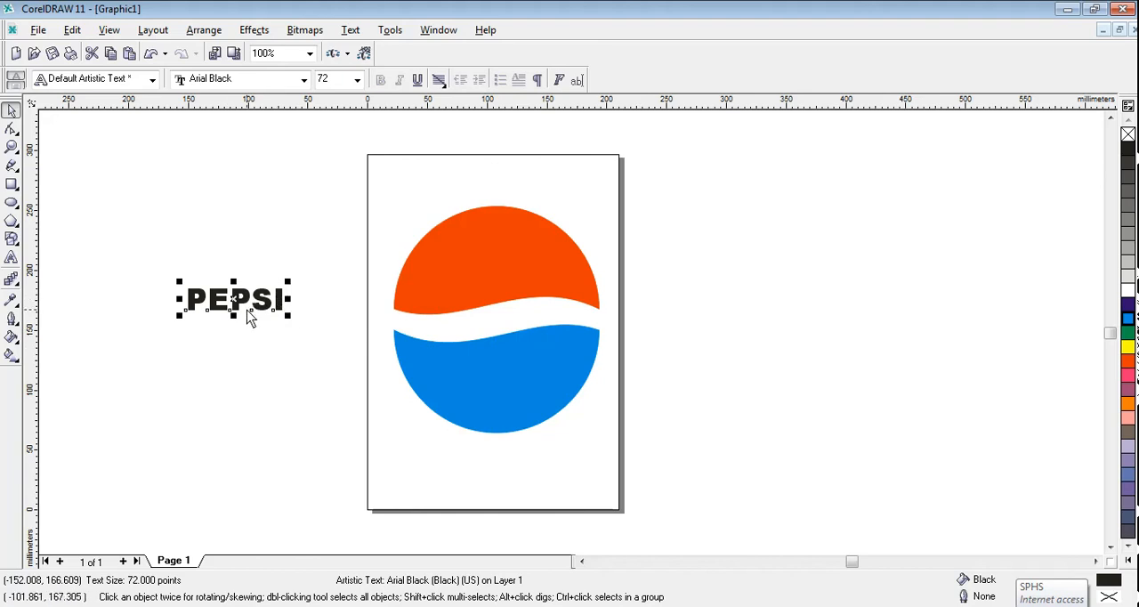
pyautogui.doubleClick(398, 84)
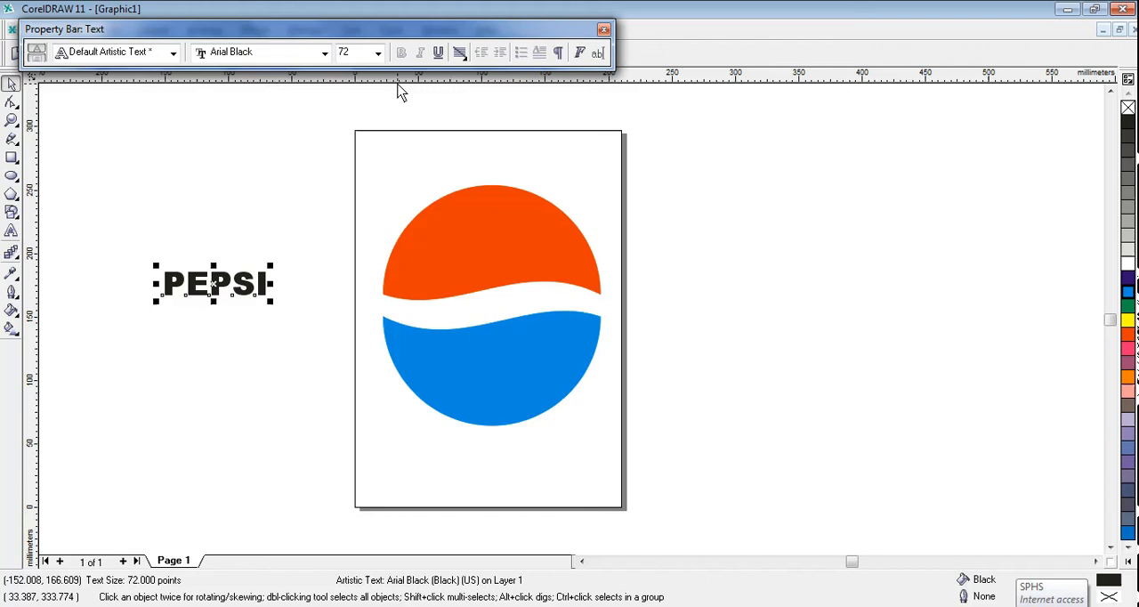
pyautogui.doubleClick(452, 28)
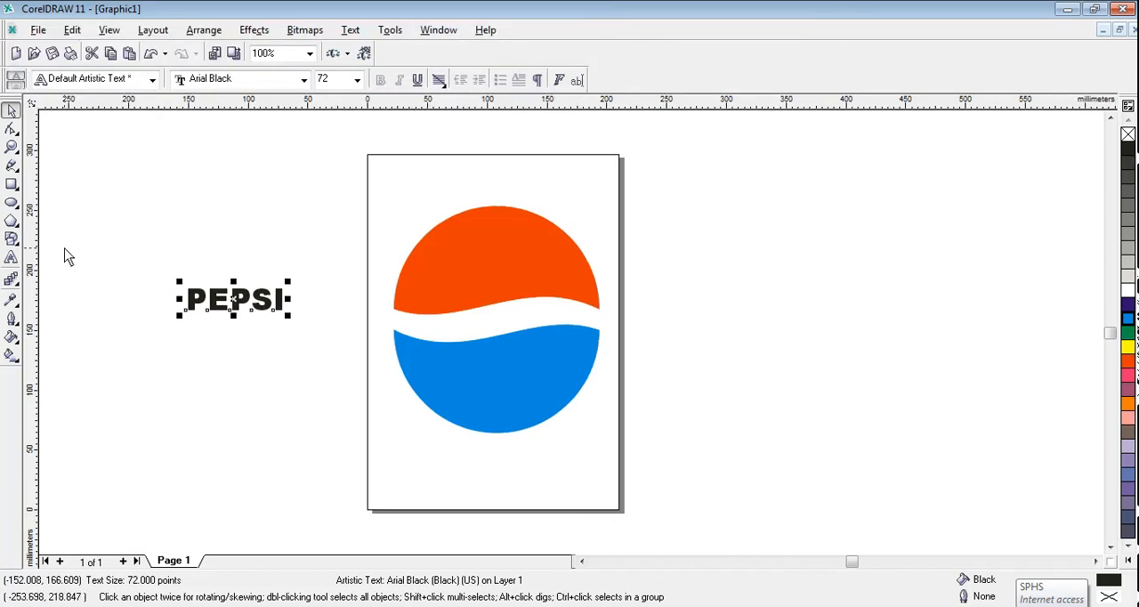
# Step: Skew the PEPSI text slightly to the right so the letters slant like italics
pyautogui.click(267, 308)
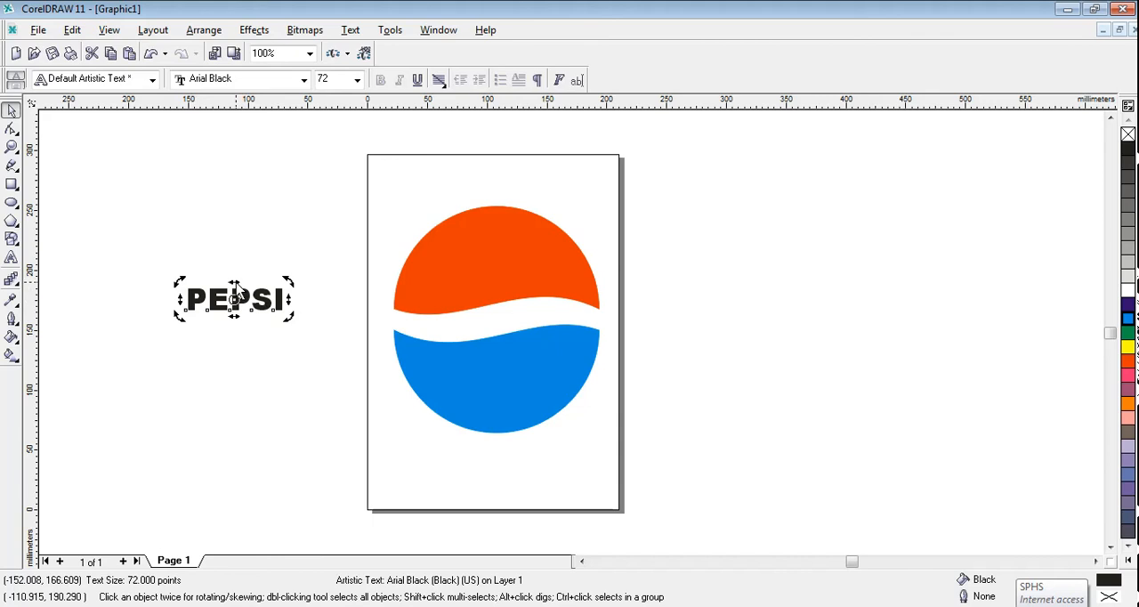
pyautogui.moveTo(235, 287); pyautogui.dragTo(245, 287)
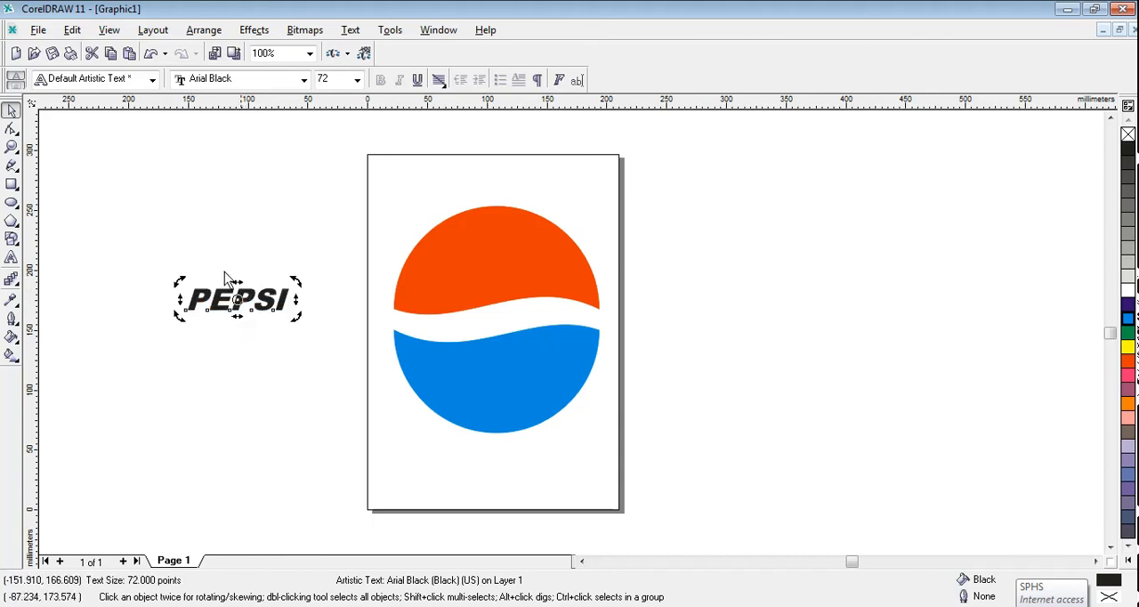
pyautogui.click(262, 314)
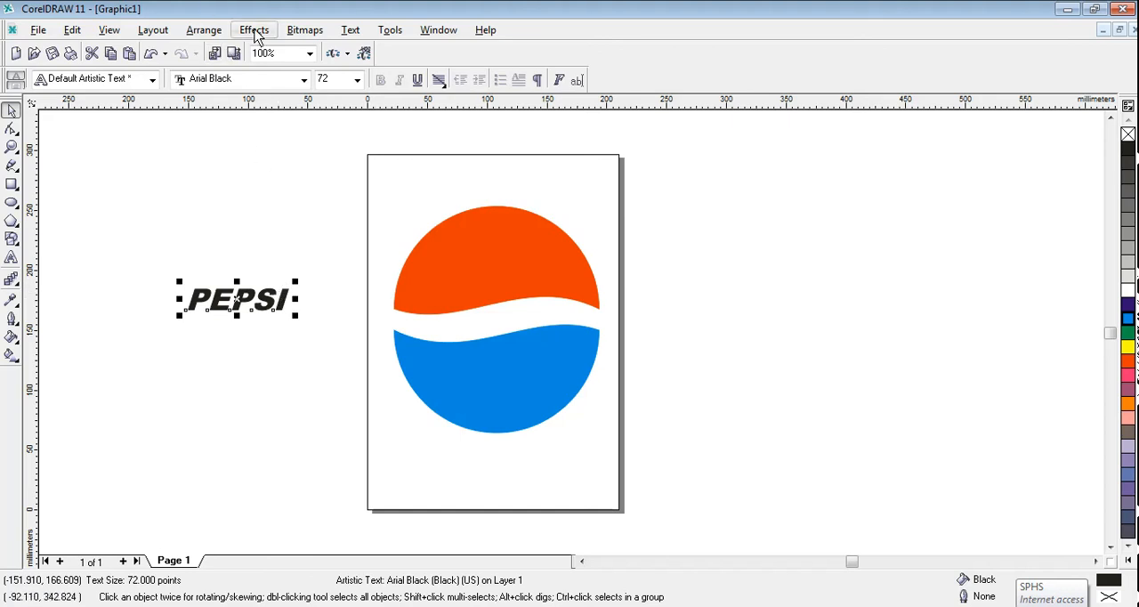
# Step: Fit the PEPSI text to the wavy upper edge of the cyan half and enlarge it to about 89 pt
pyautogui.click(203, 30)
pyautogui.moveTo(347, 32)
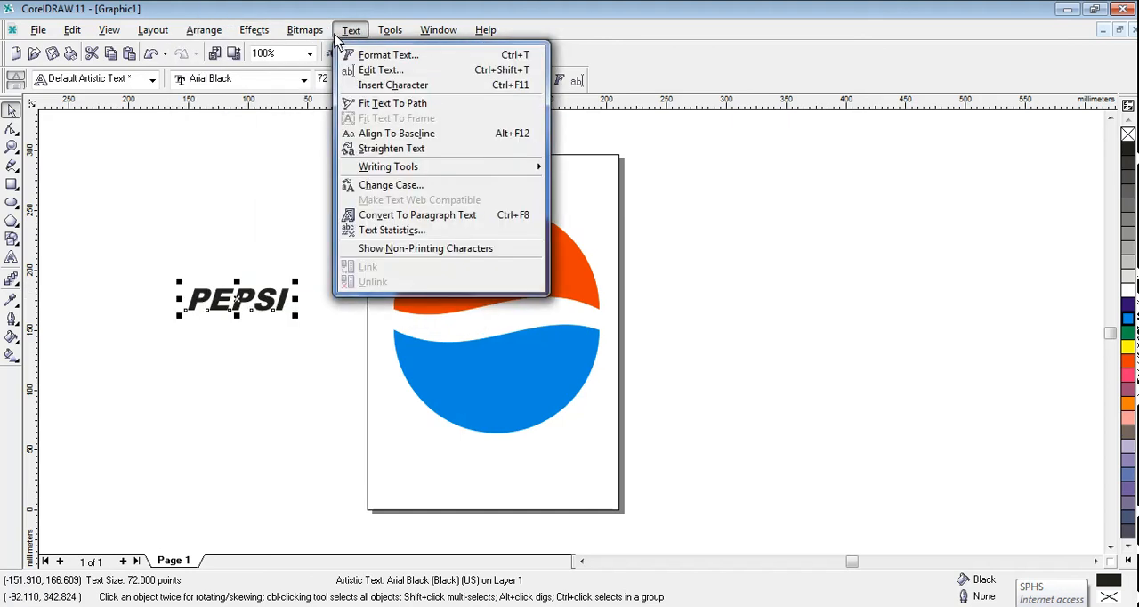
pyautogui.click(392, 103)
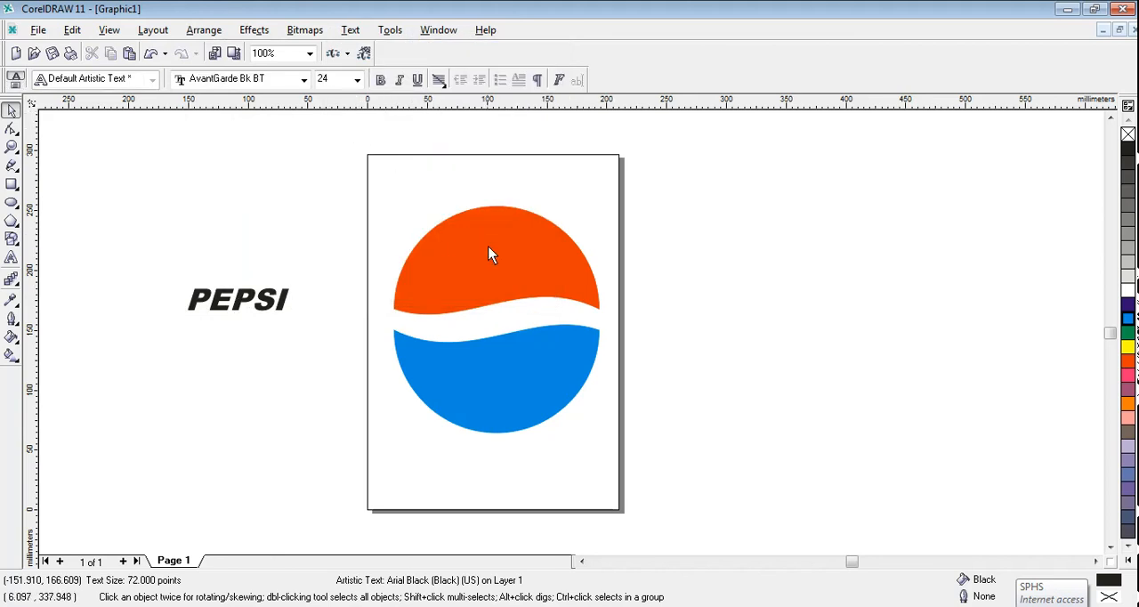
pyautogui.click(438, 349)
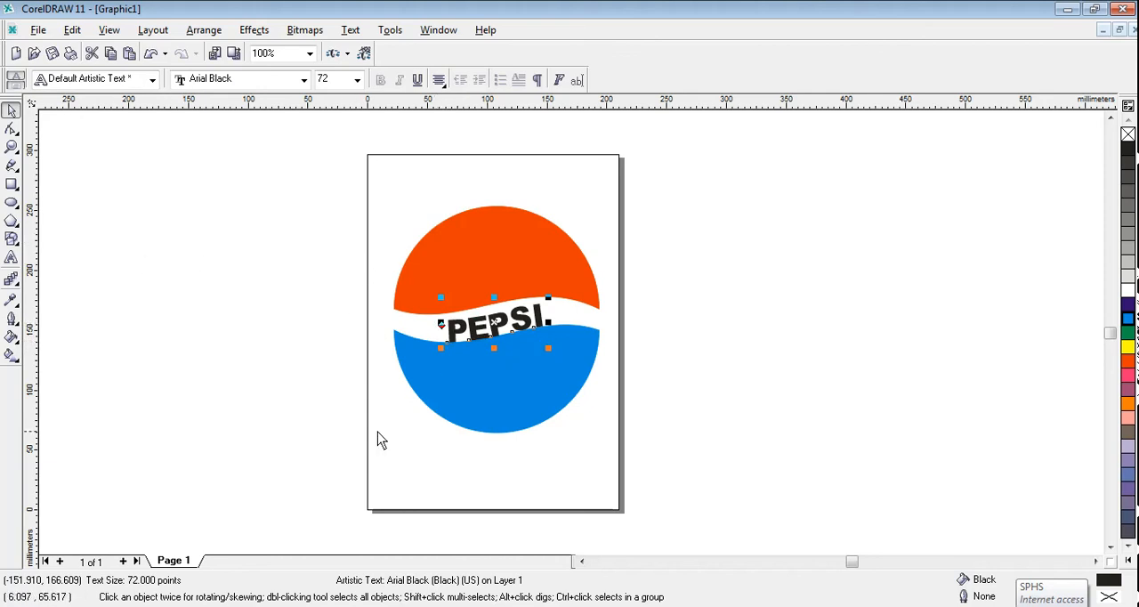
pyautogui.moveTo(441, 351); pyautogui.dragTo(420, 356)
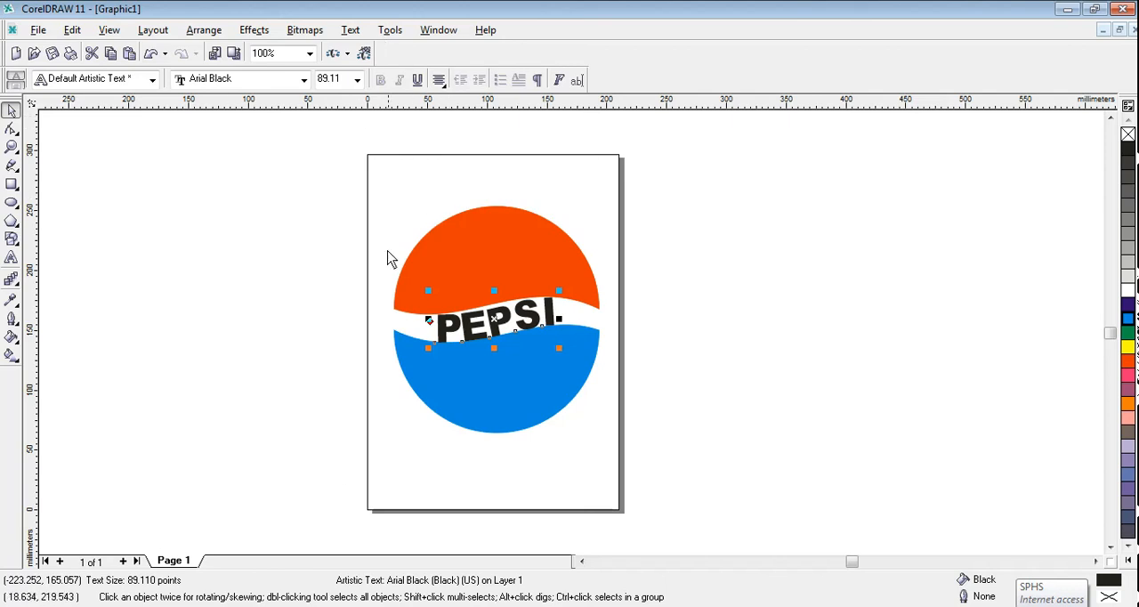
pyautogui.moveTo(550, 231); pyautogui.dragTo(569, 256)
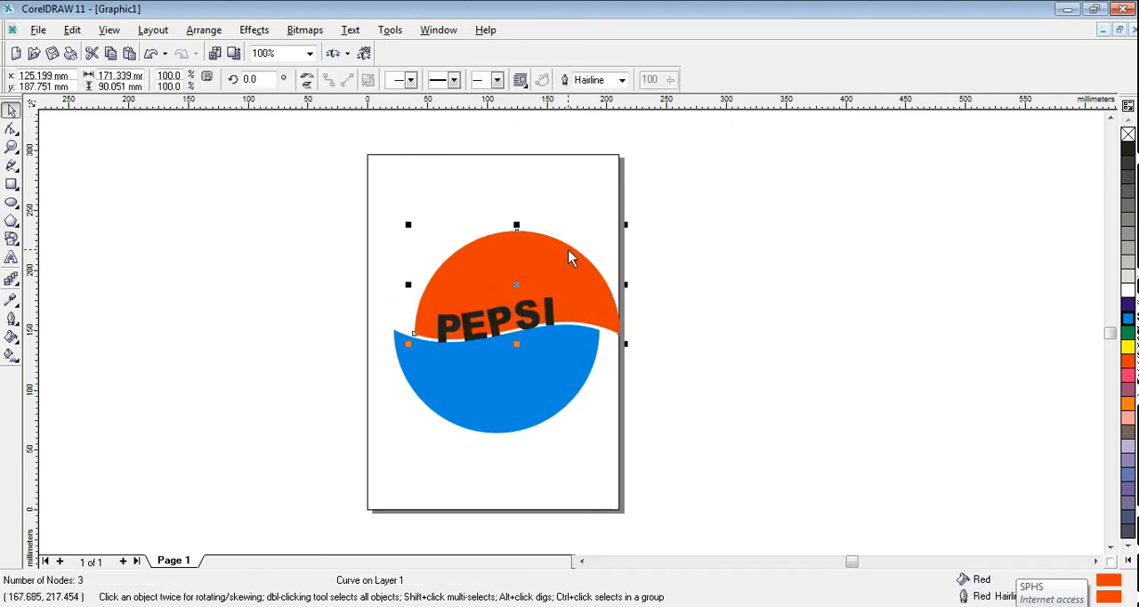
pyautogui.click(151, 55)
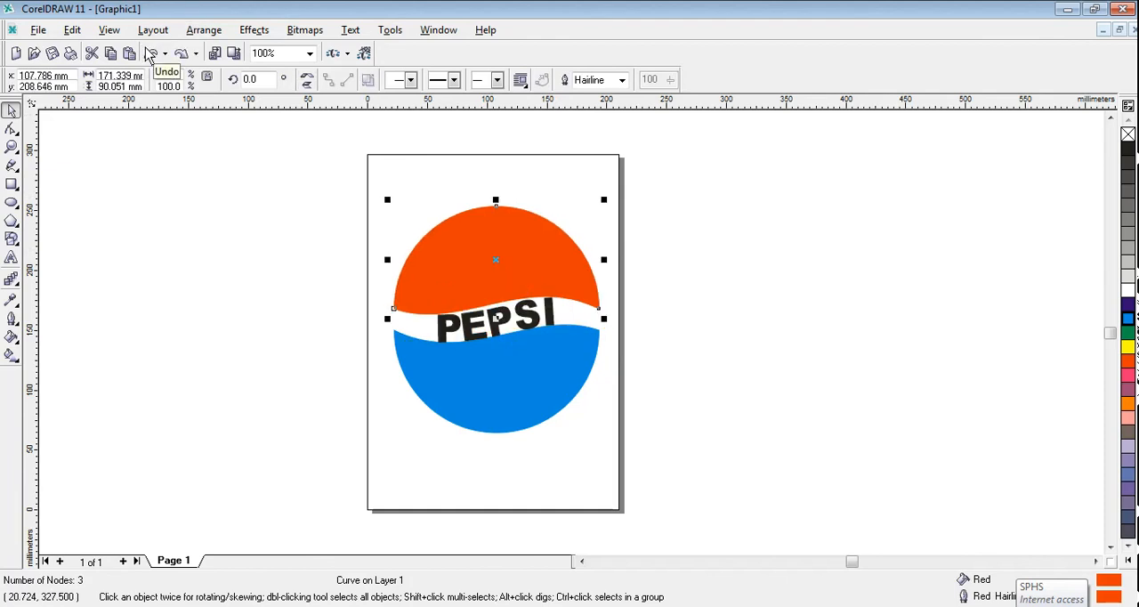
pyautogui.click(210, 408)
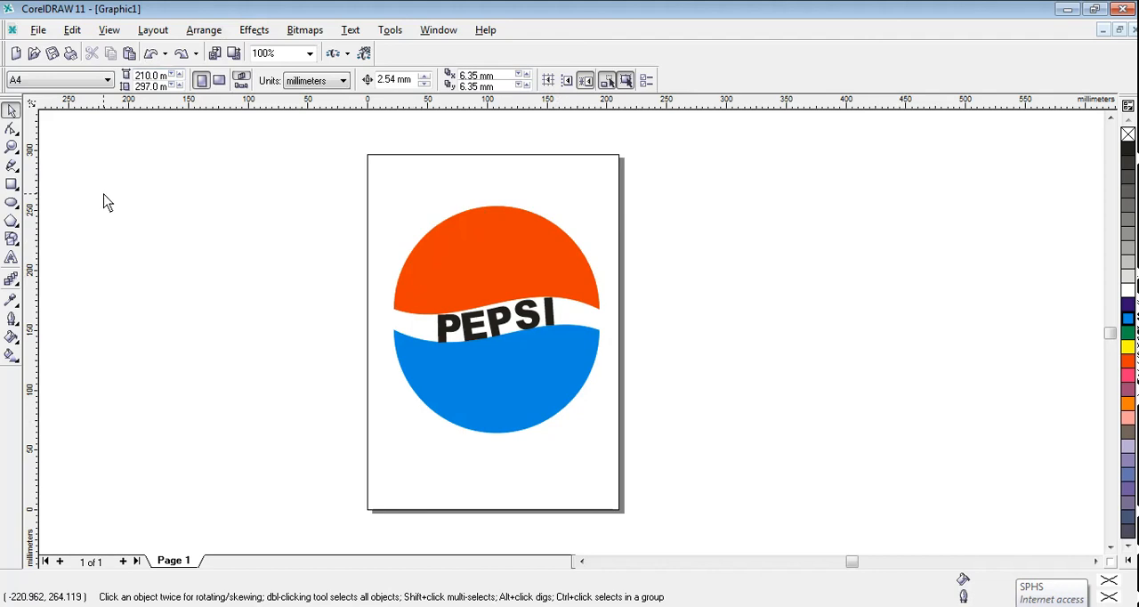
# Step: Add the artistic text "YE DIL MANGE MORE" in the empty area beside the page, level with the red half
pyautogui.click(10, 260)
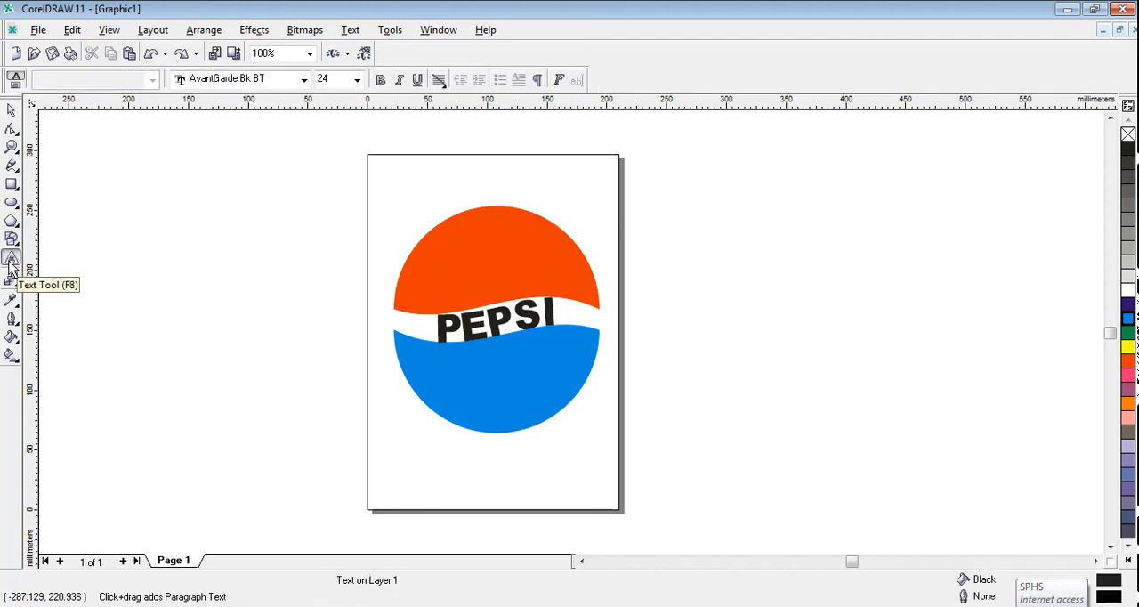
pyautogui.click(90, 236)
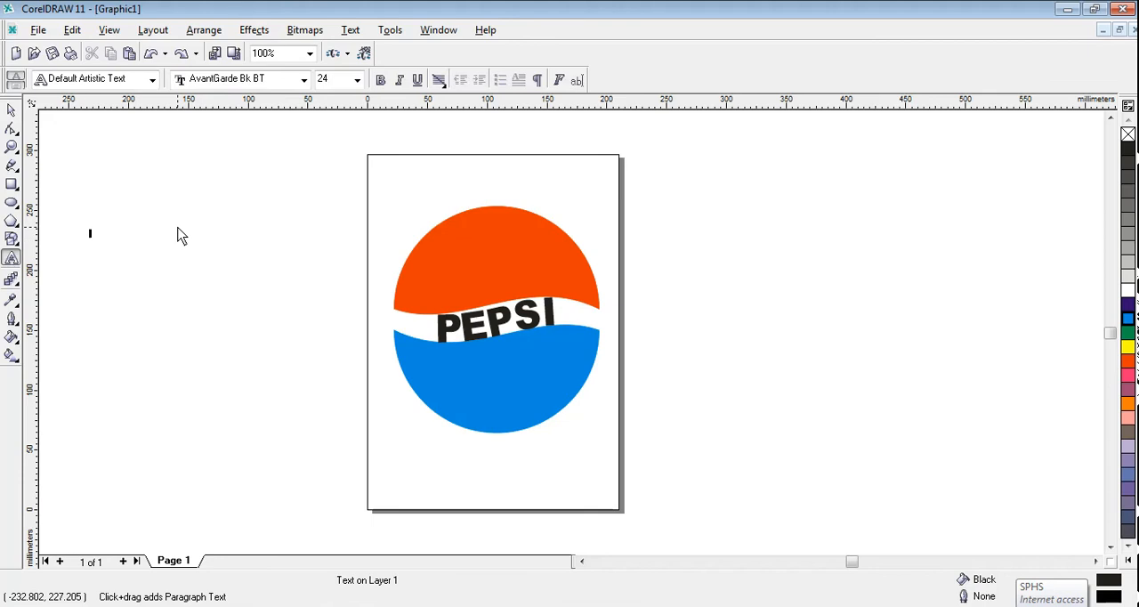
pyautogui.write('YE DIL MANGE MOR')
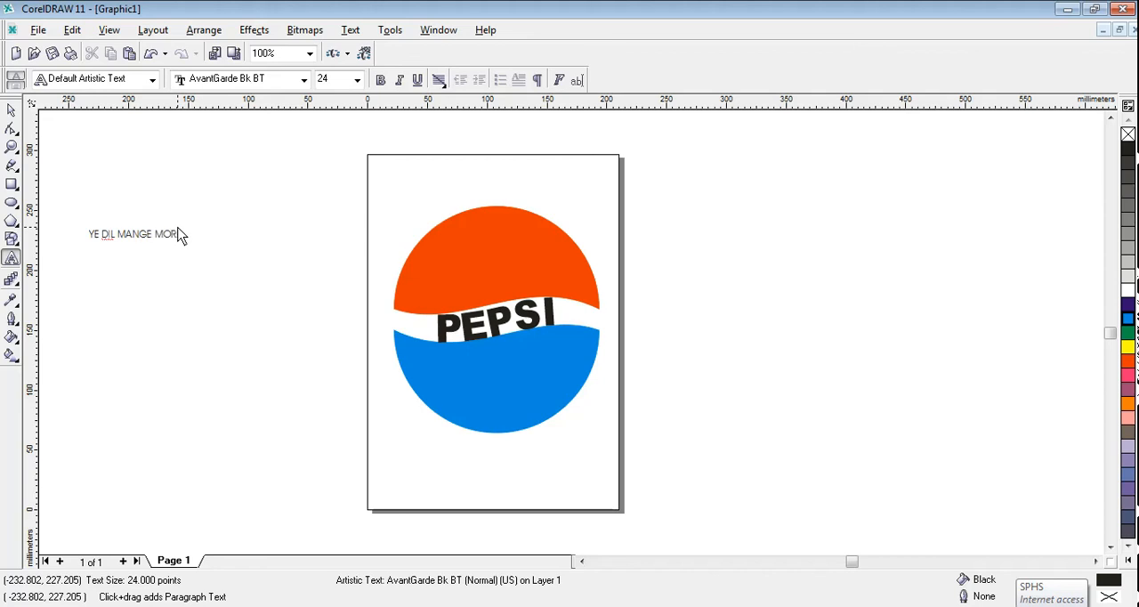
pyautogui.write('E')
pyautogui.click(12, 109)
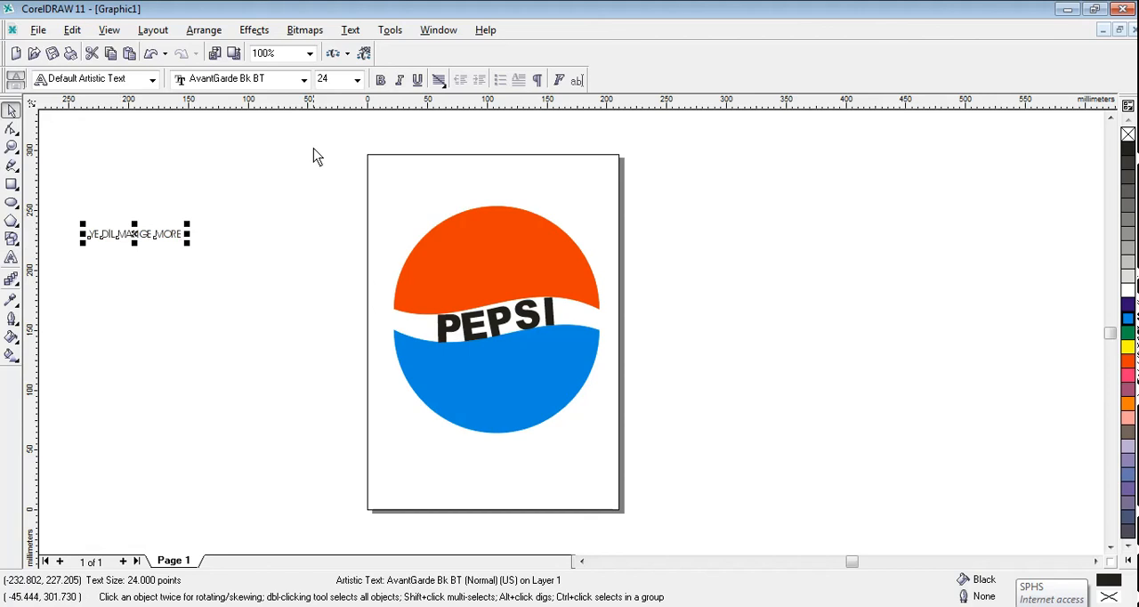
# Step: Set the YE DIL MANGE MORE text's font to Arial Black and its size to 48 pt
pyautogui.click(304, 79)
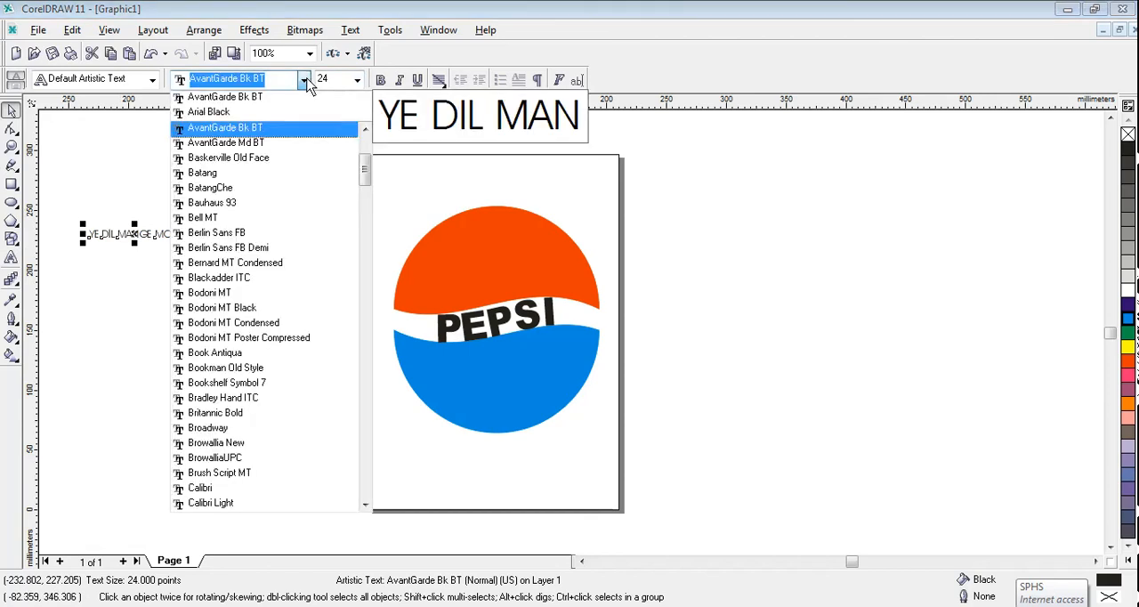
pyautogui.click(236, 113)
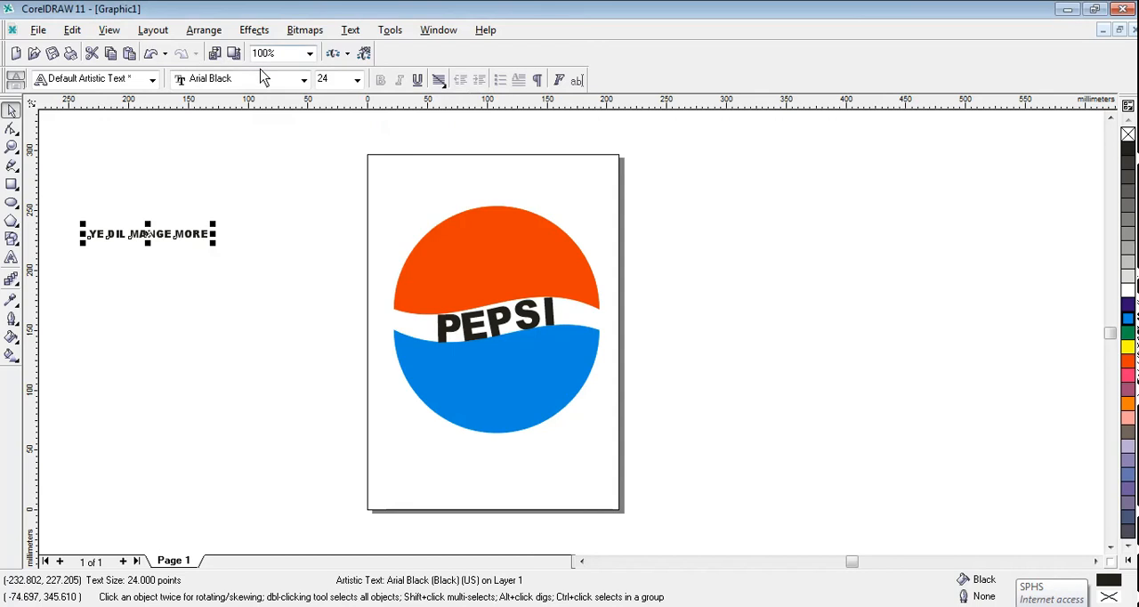
pyautogui.click(357, 80)
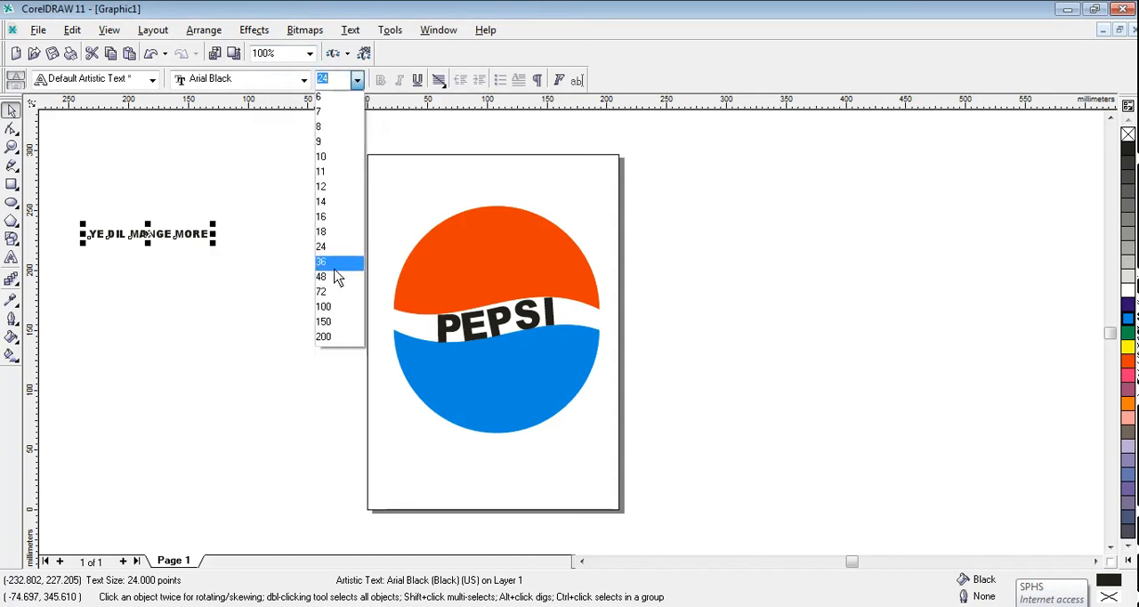
pyautogui.click(342, 263)
pyautogui.click(329, 194)
pyautogui.click(238, 233)
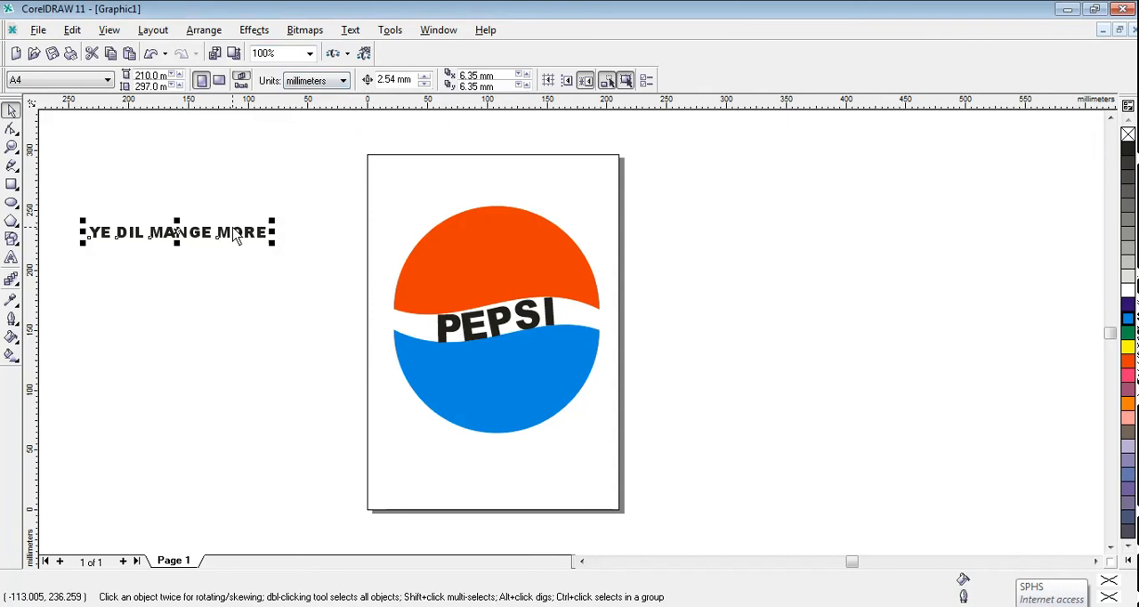
pyautogui.click(357, 79)
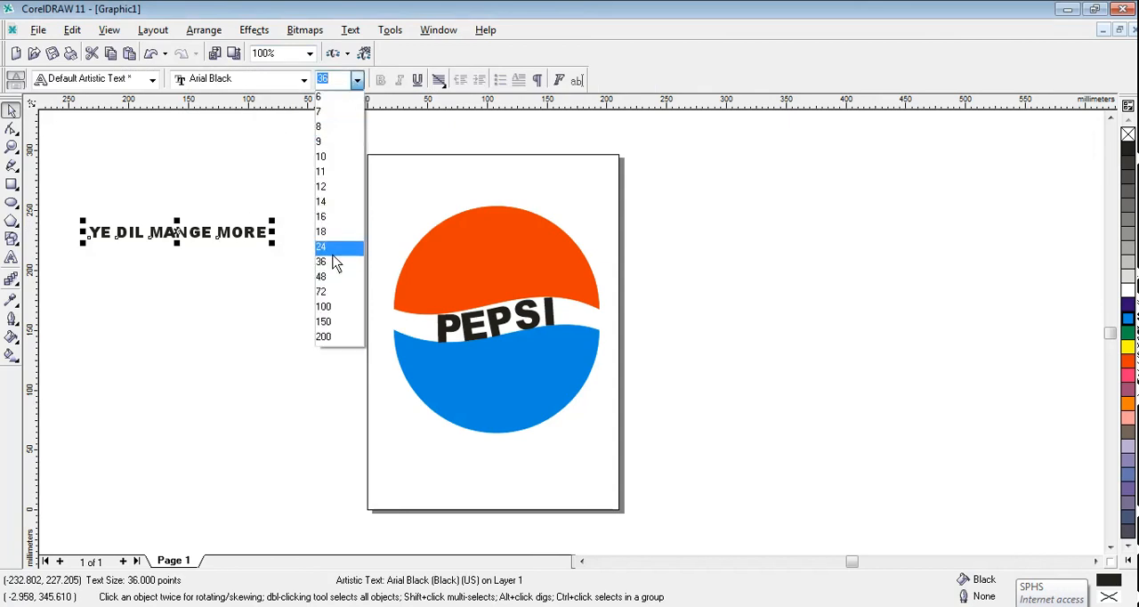
pyautogui.click(330, 278)
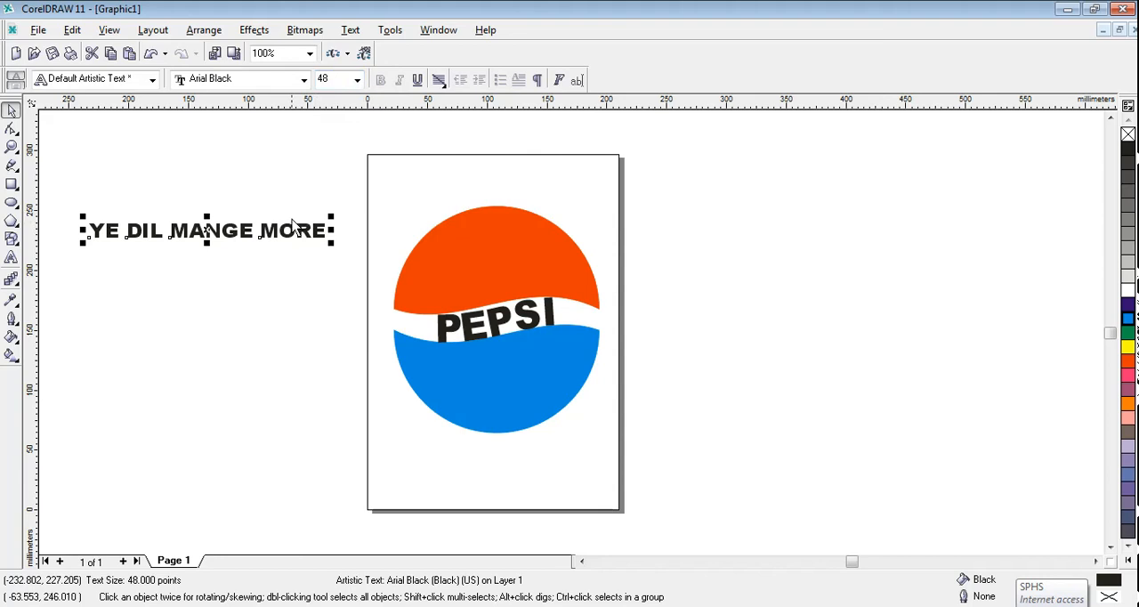
# Step: Fit the YE DIL MANGE MORE text to the curved upper edge of the red half
pyautogui.click(203, 30)
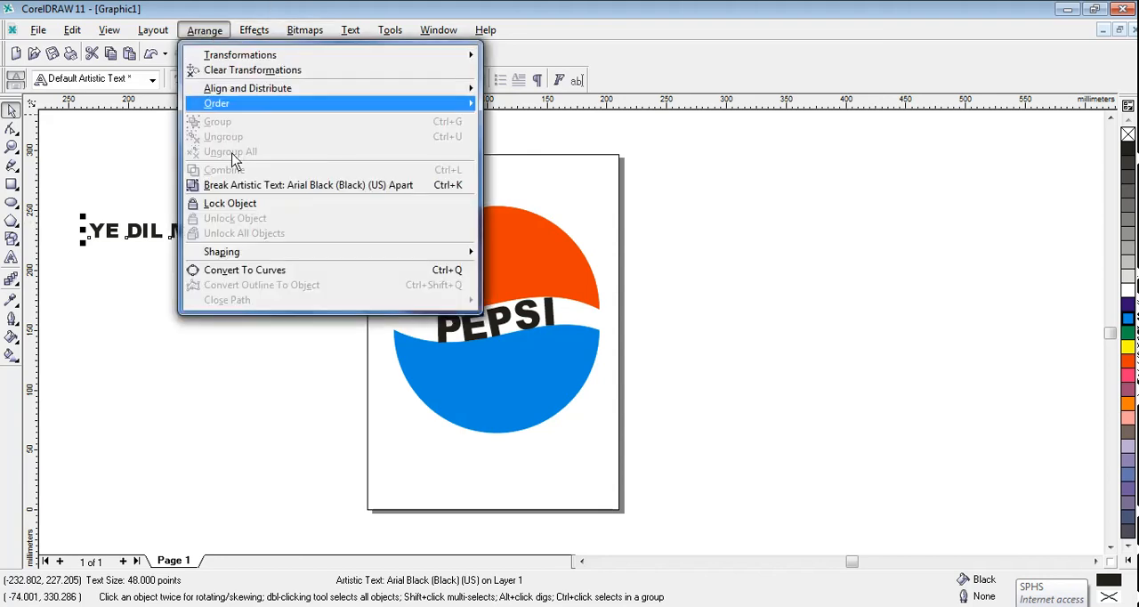
pyautogui.moveTo(261, 35)
pyautogui.moveTo(352, 33)
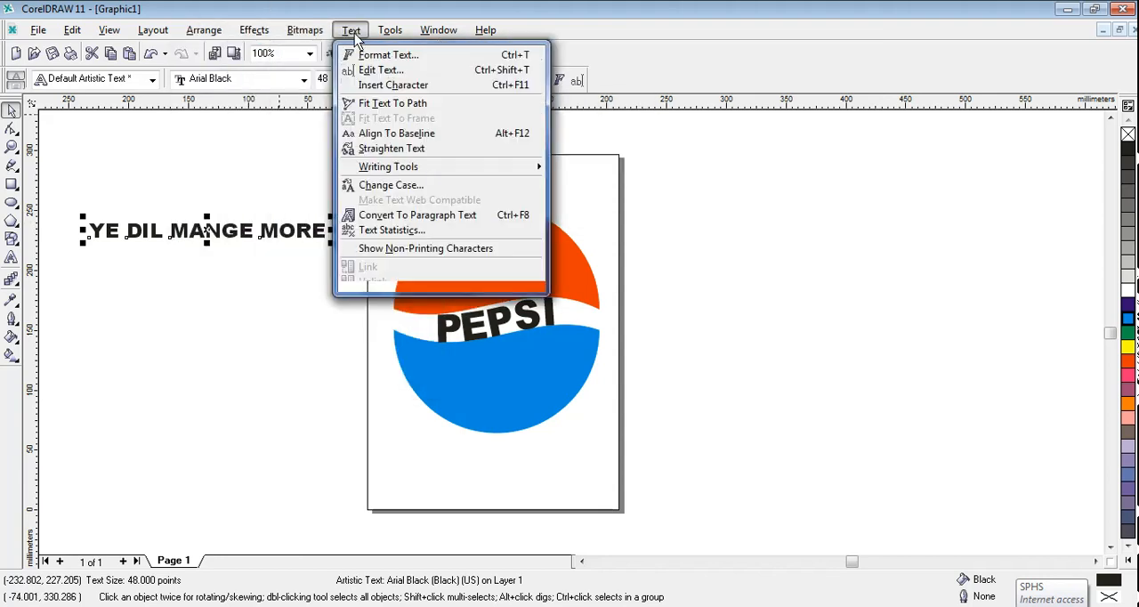
pyautogui.click(381, 111)
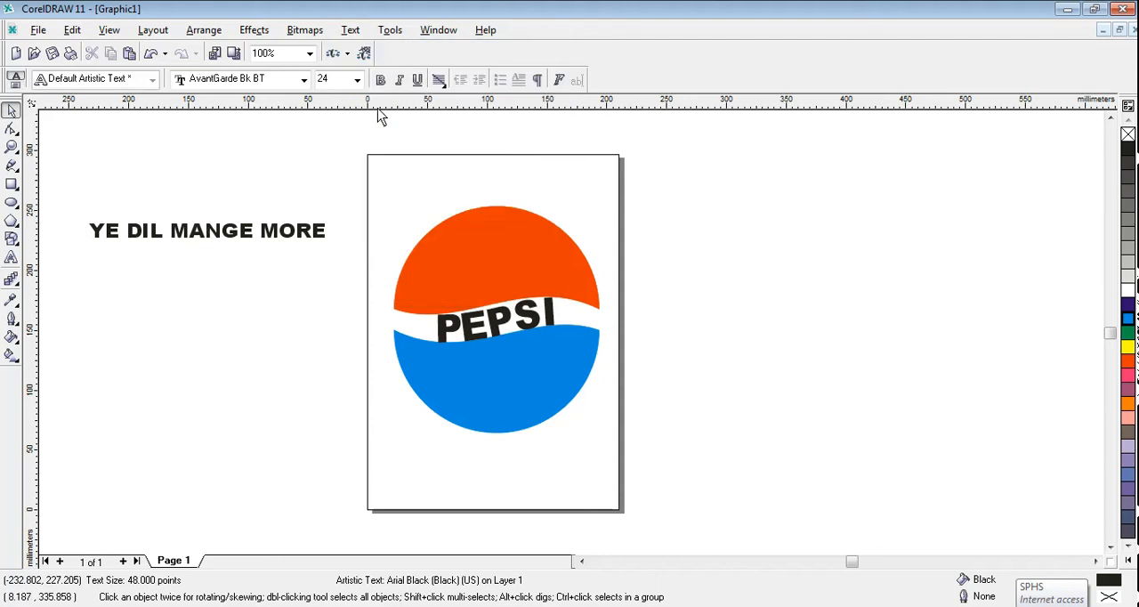
pyautogui.click(426, 235)
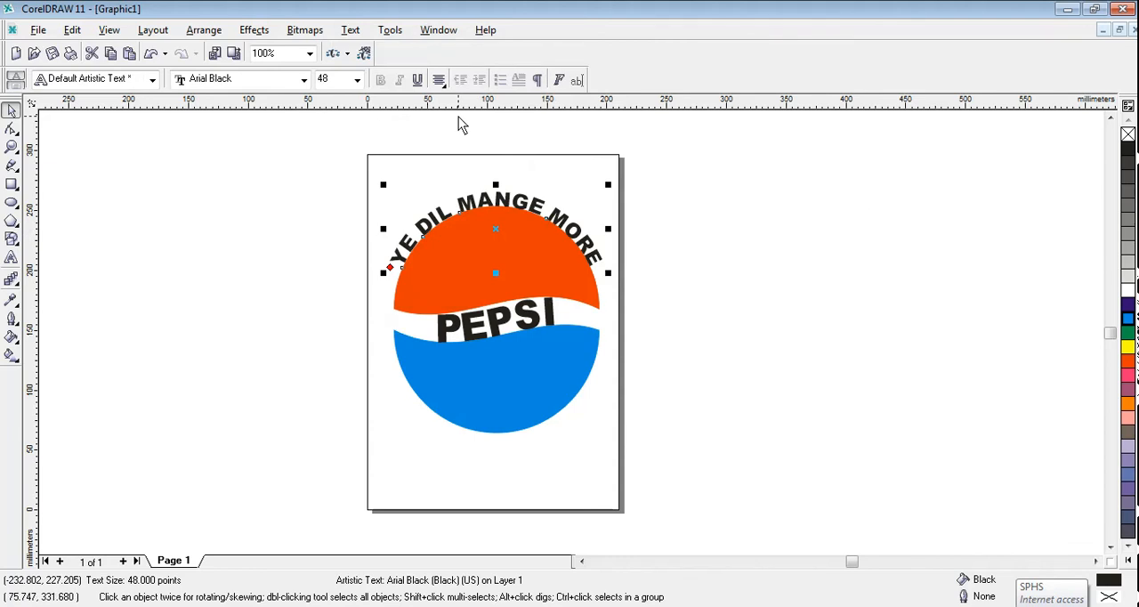
# Step: Select the slogan together with its path and apply the first text orientation, vertical placement and text placement options
pyautogui.click(461, 242)
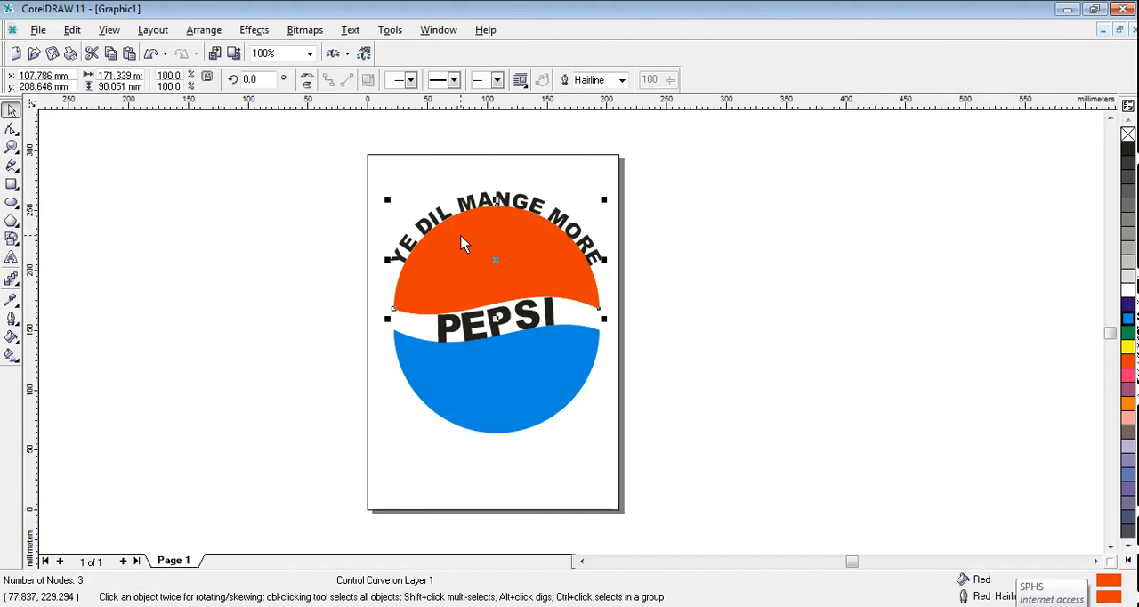
pyautogui.click(477, 205)
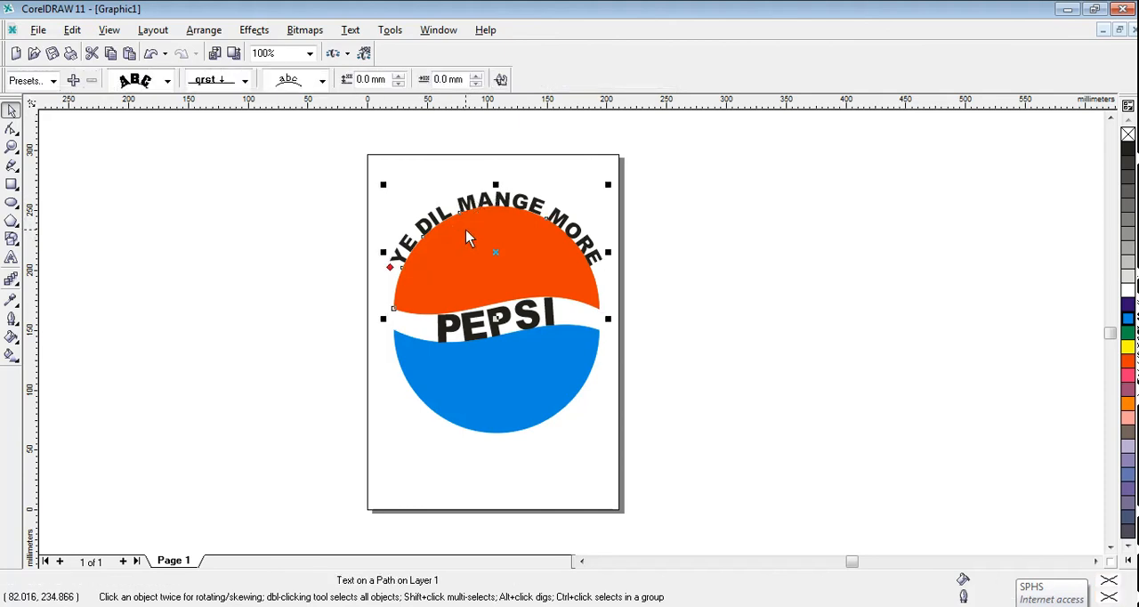
pyautogui.click(167, 82)
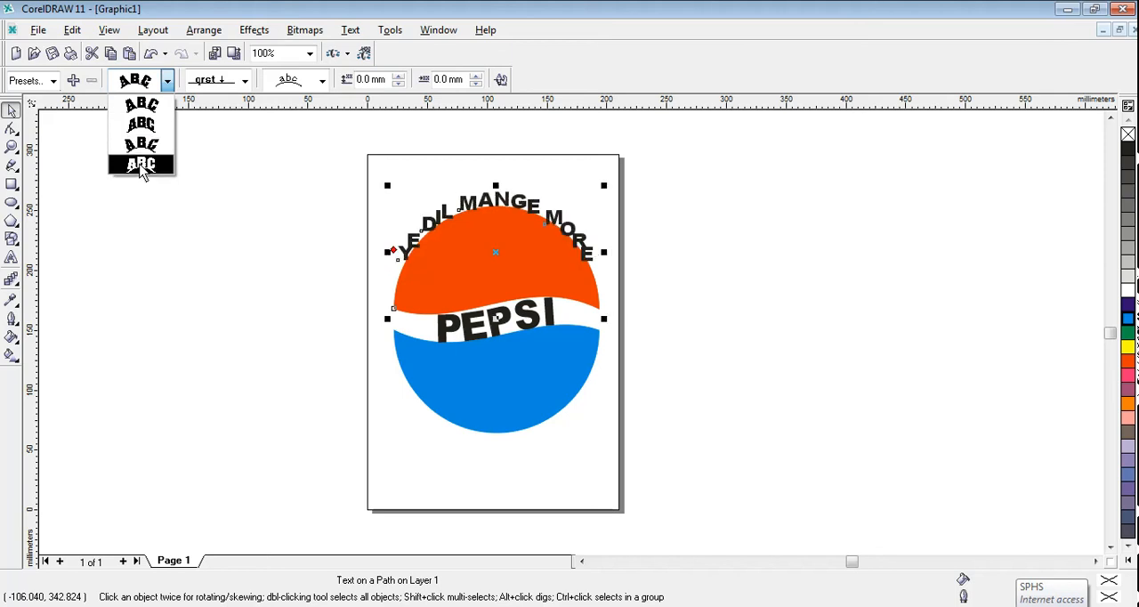
pyautogui.click(153, 105)
pyautogui.click(245, 80)
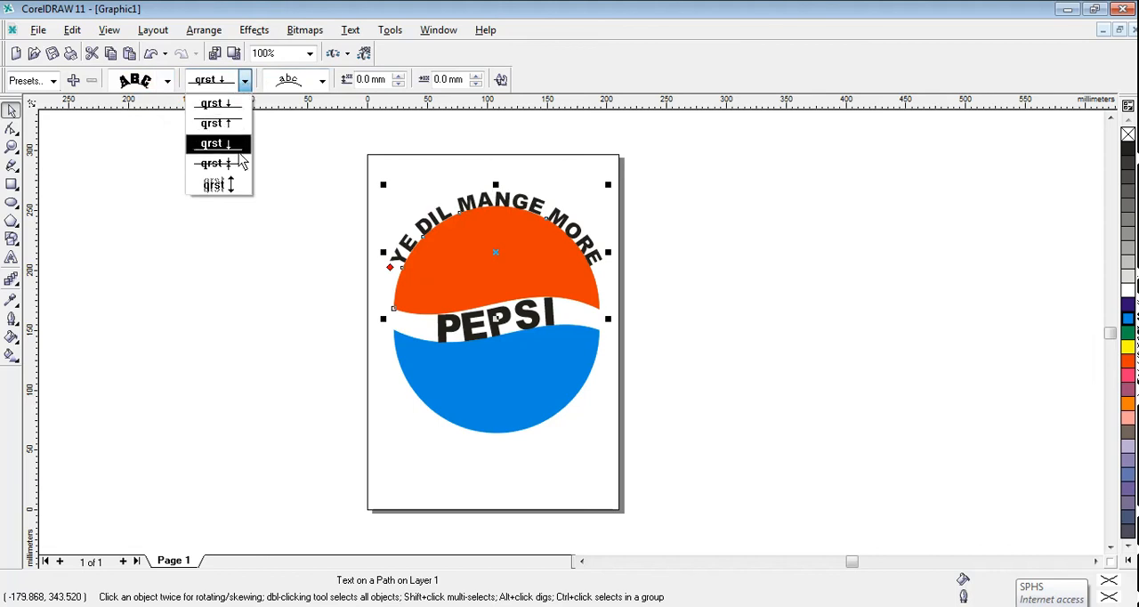
pyautogui.click(235, 107)
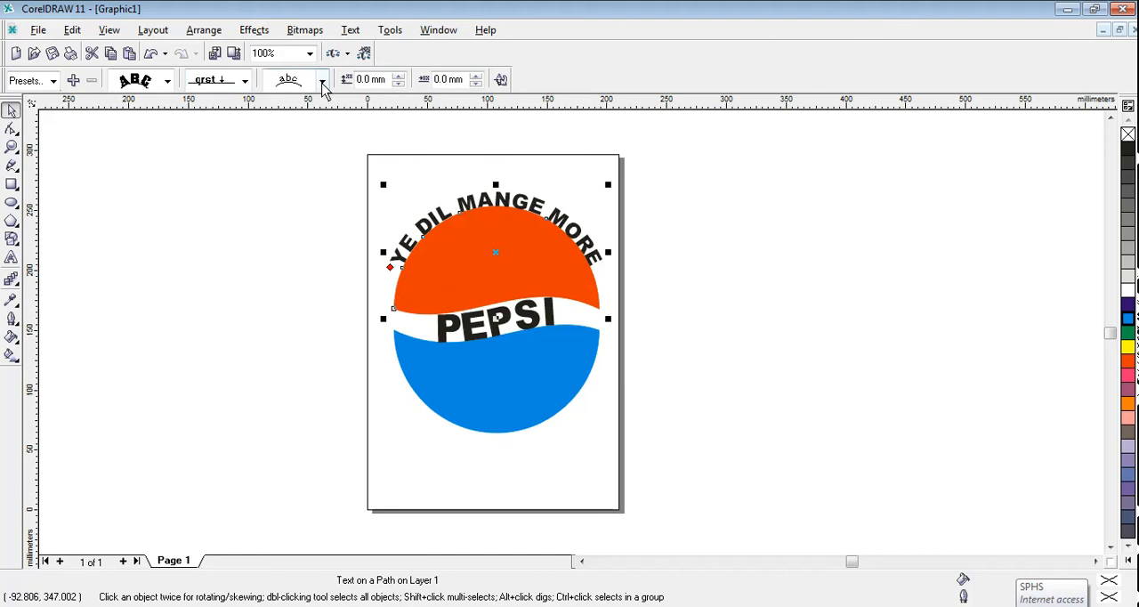
pyautogui.click(321, 80)
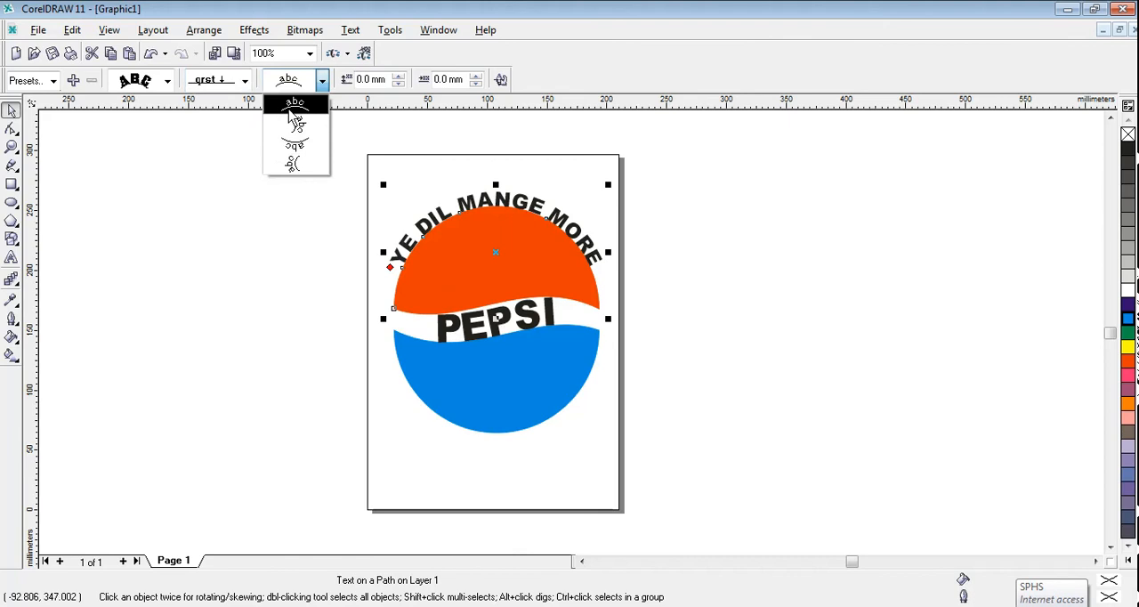
pyautogui.click(287, 109)
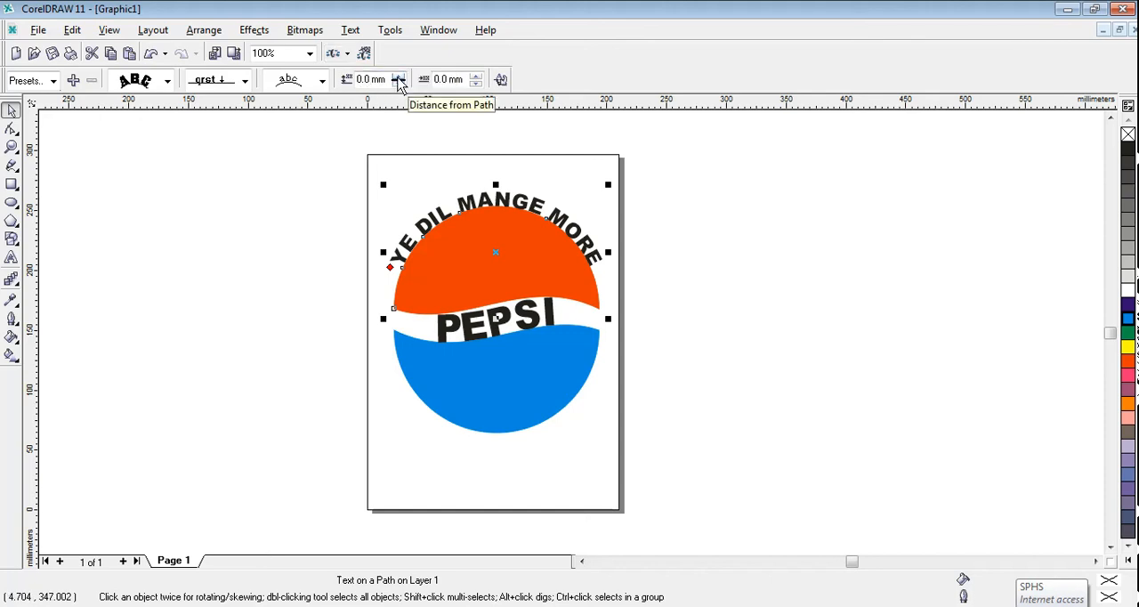
# Step: Set the slogan's distance from the path to 5.0 mm
pyautogui.click(398, 77)
pyautogui.click(399, 77)
pyautogui.click(398, 77)
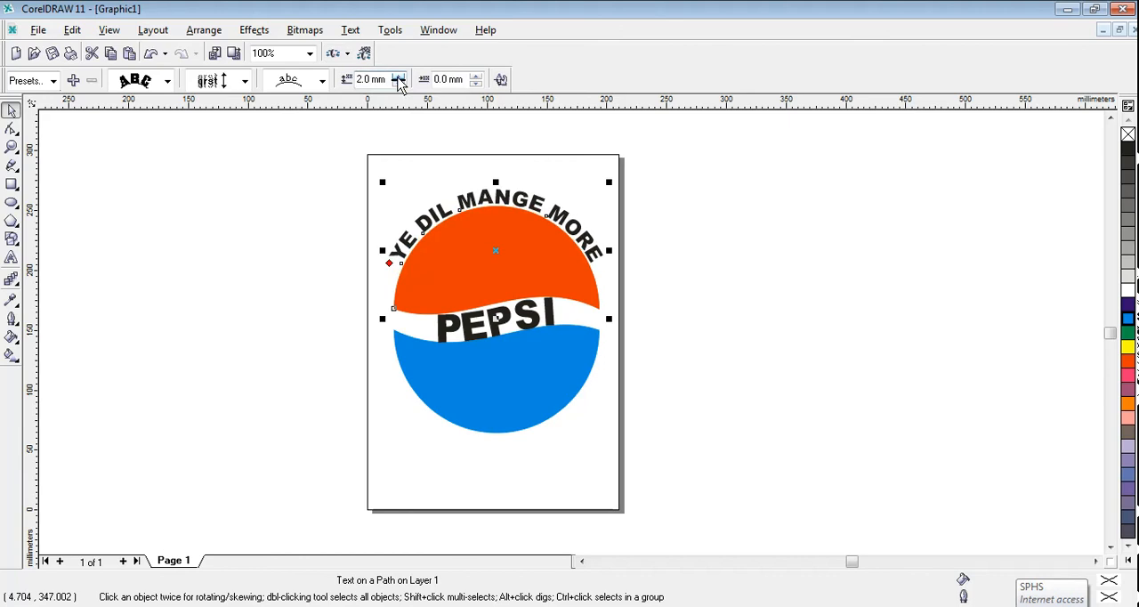
pyautogui.click(399, 78)
pyautogui.click(398, 77)
pyautogui.click(399, 77)
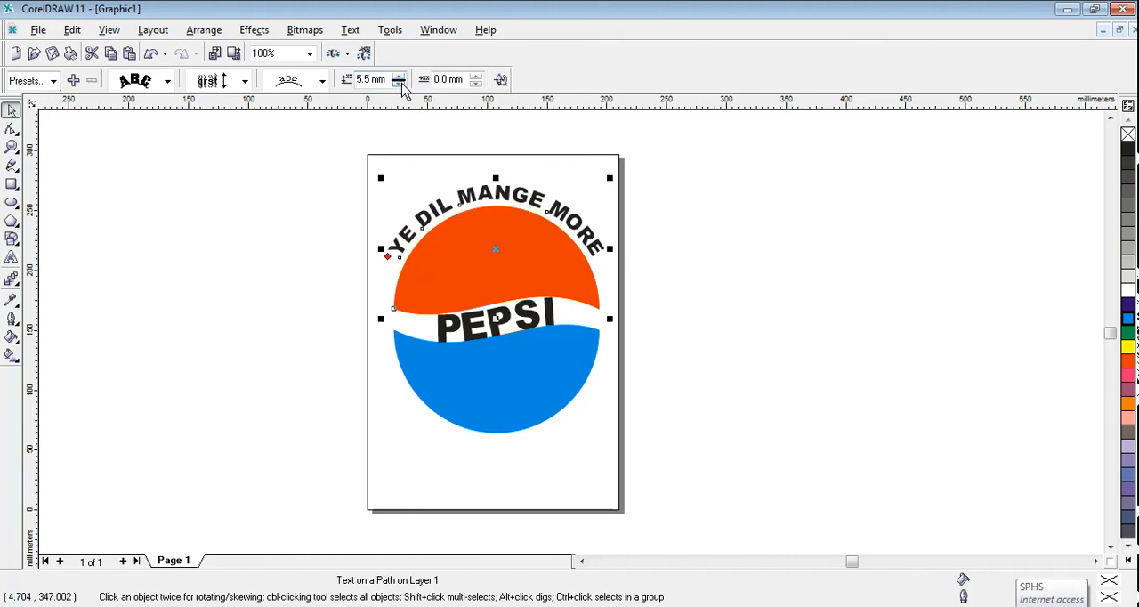
pyautogui.click(399, 83)
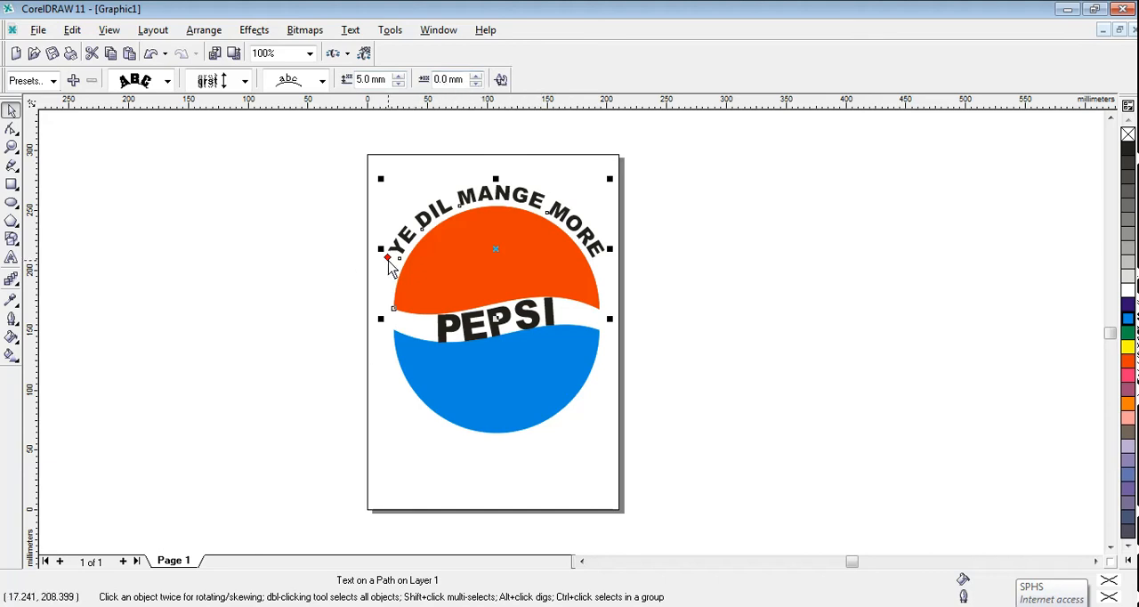
# Step: Try a 3.0 mm horizontal offset for the slogan along its path and reset the offset to 0.0 mm
pyautogui.click(475, 75)
pyautogui.click(475, 75)
pyautogui.click(475, 75)
pyautogui.click(475, 75)
pyautogui.click(475, 75)
pyautogui.click(475, 75)
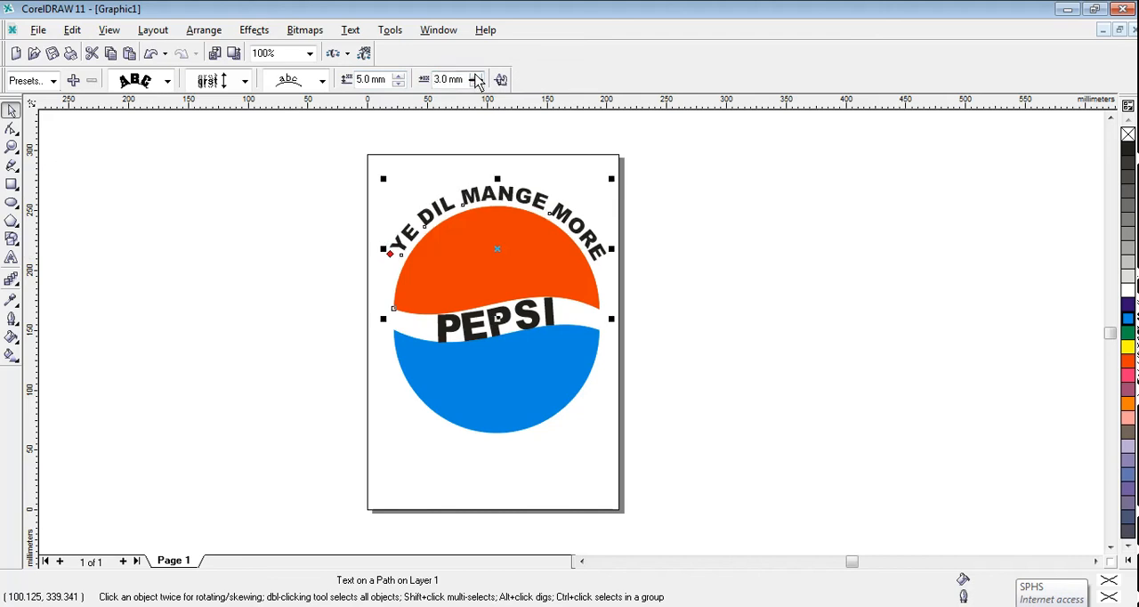
pyautogui.click(476, 84)
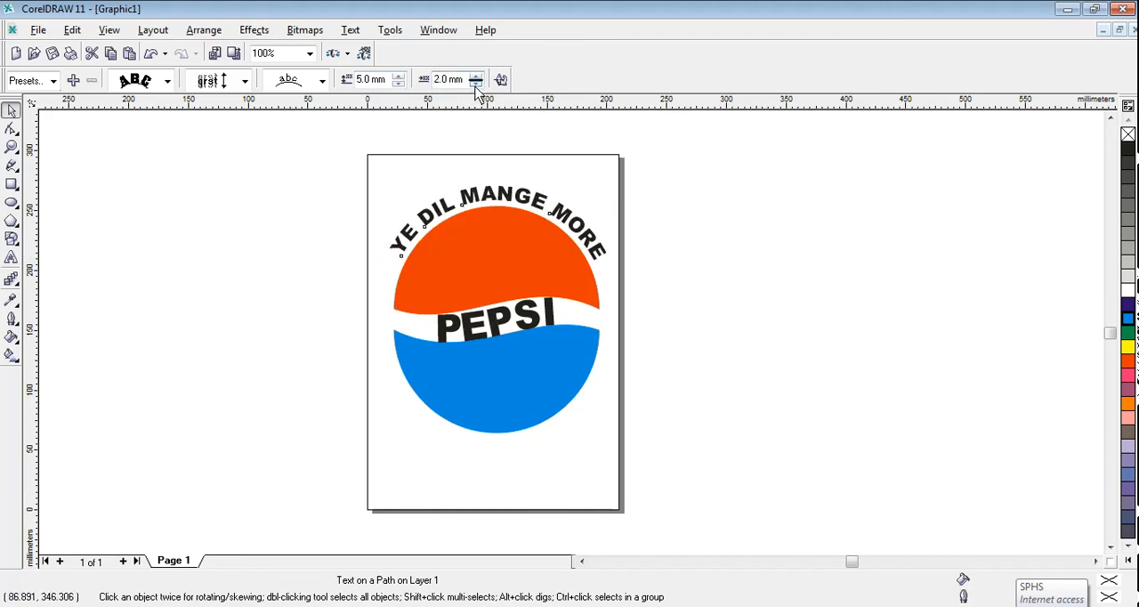
pyautogui.click(476, 84)
pyautogui.click(475, 84)
pyautogui.click(476, 83)
pyautogui.click(476, 84)
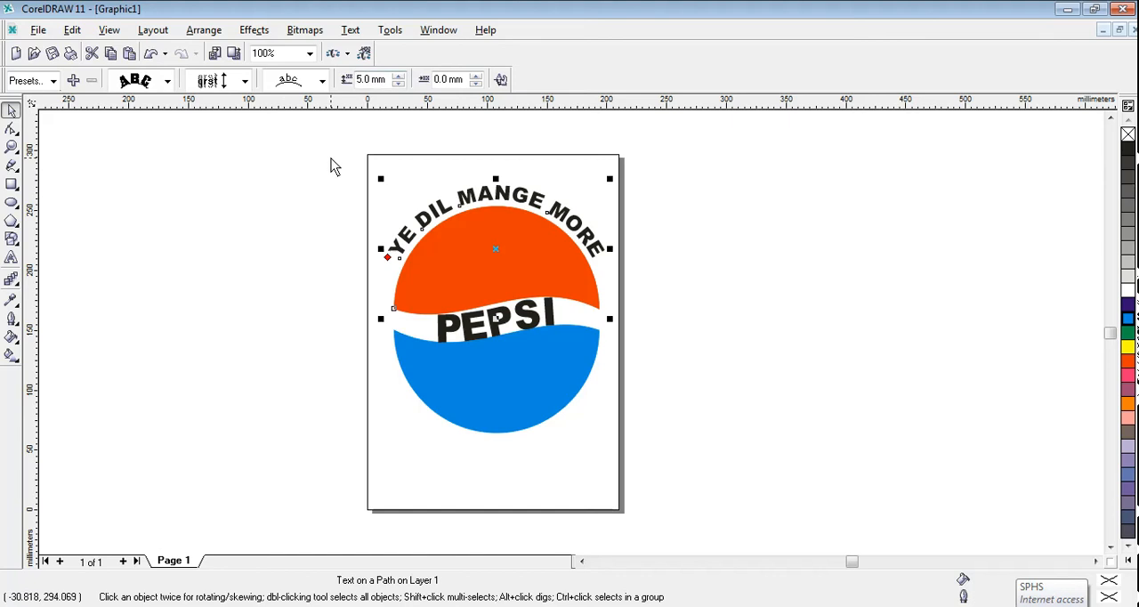
# Step: Group the slogan, both coloured halves and the PEPSI text into one object
pyautogui.moveTo(340, 152); pyautogui.dragTo(702, 475)
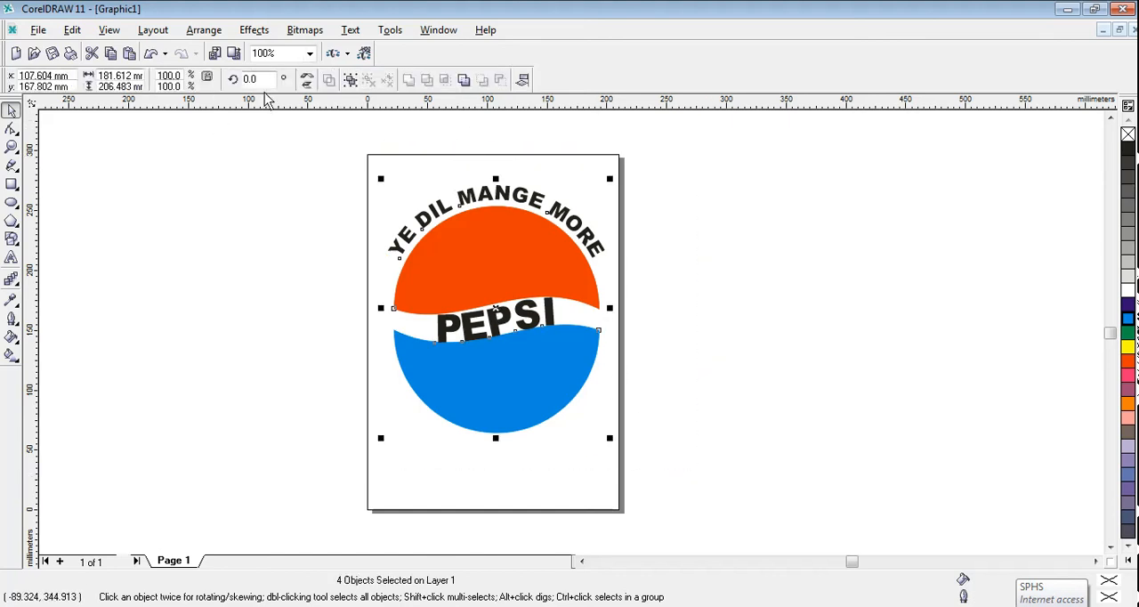
pyautogui.click(349, 80)
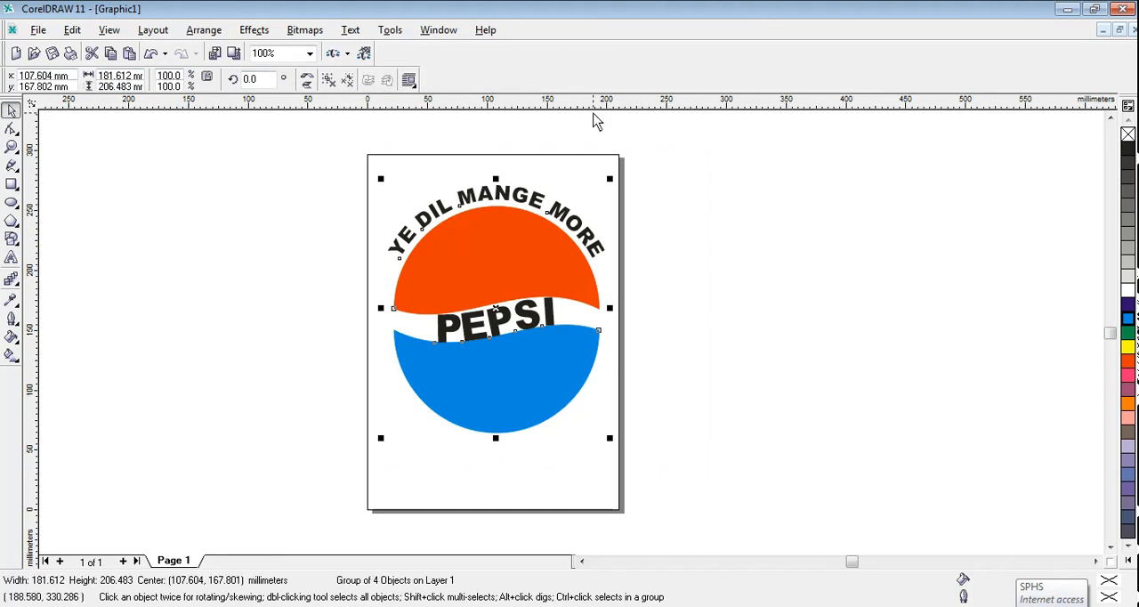